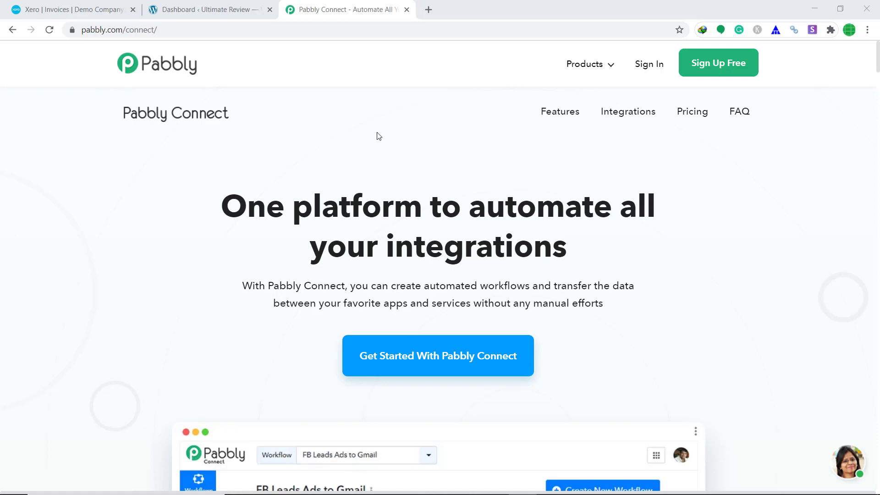
# Step: Choose Sign In on the pabbly.com/connect home page to log into the Pabbly account
pyautogui.click(655, 64)
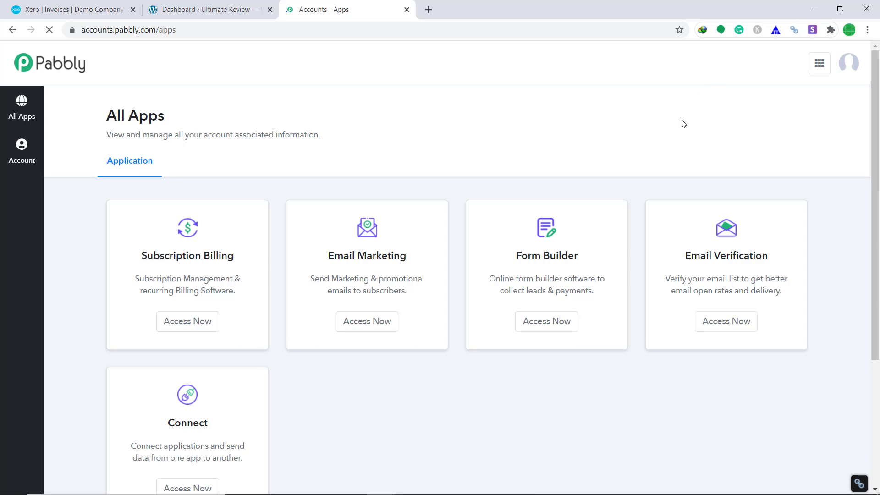
# Step: Launch the Connect app's dashboard from the All Apps page with Access Now
pyautogui.scroll(-3, 680, 124)
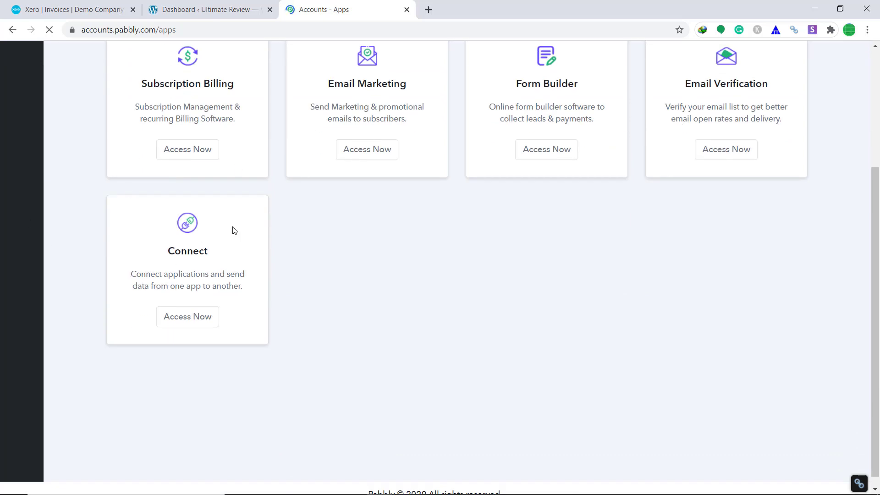
pyautogui.click(192, 315)
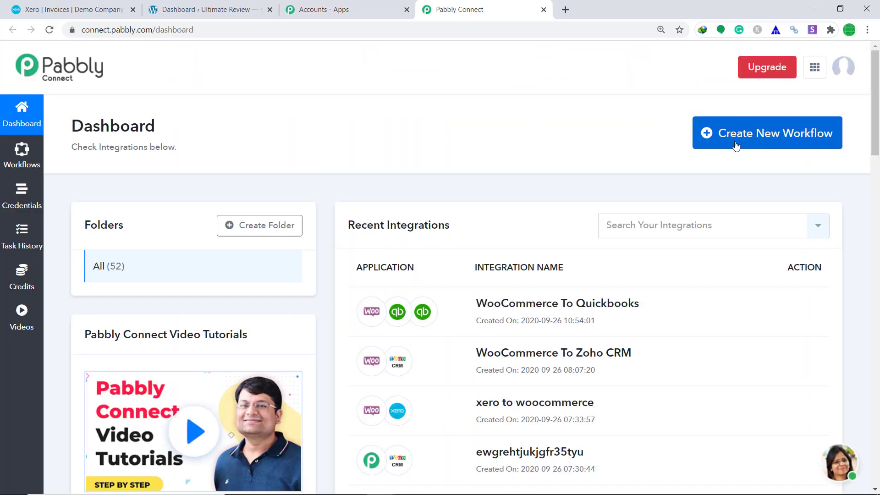
# Step: Create and save a new workflow named 'WooCommerce To Xero'
pyautogui.click(817, 140)
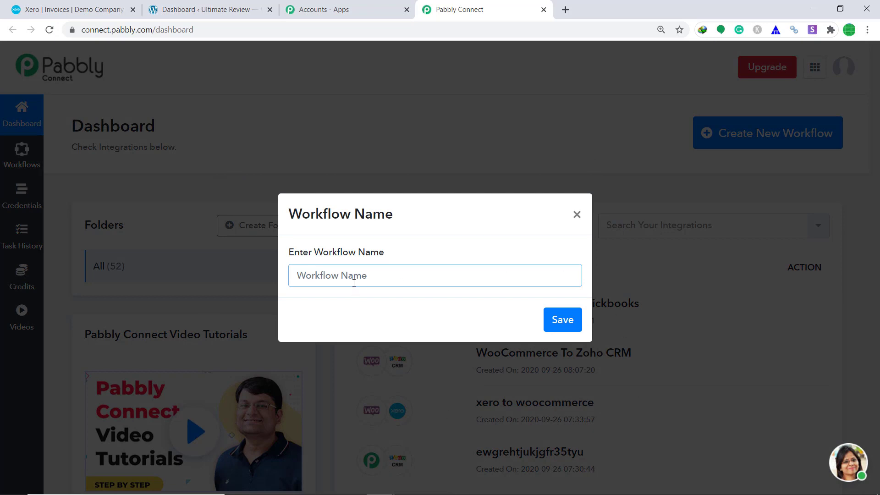
pyautogui.write('WooCommerce To Xero')
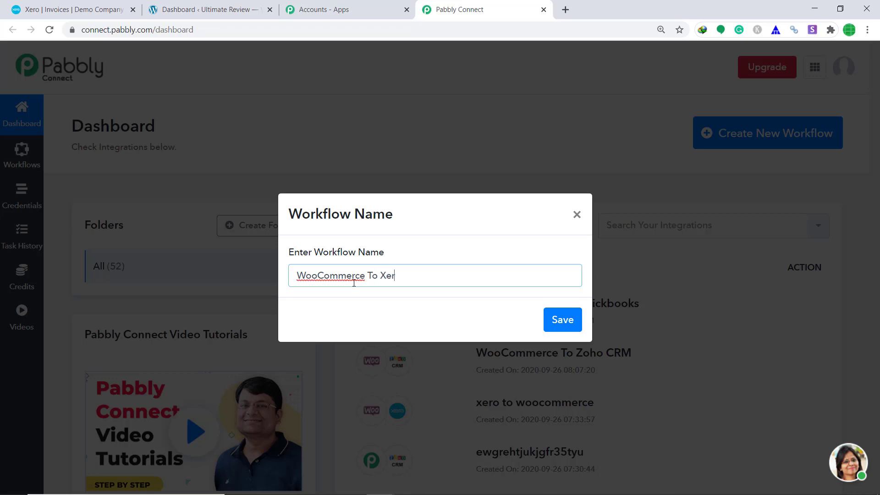
pyautogui.click(562, 320)
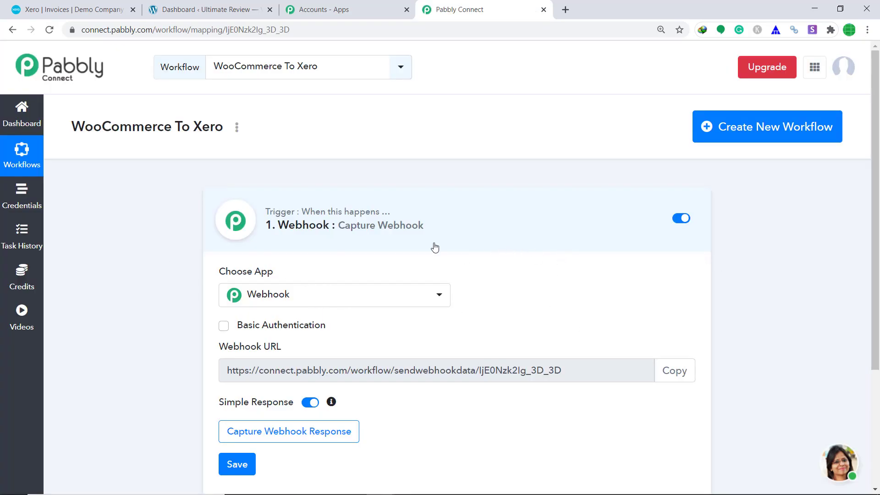
# Step: Set the trigger to WooCommerce's New Order Created event, then switch to the WordPress dashboard
pyautogui.click(334, 296)
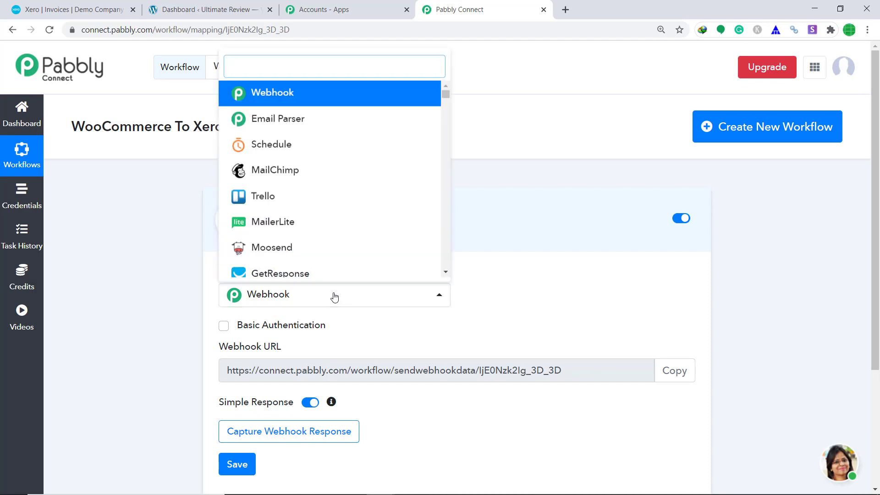
pyautogui.write('wooc')
pyautogui.click(313, 272)
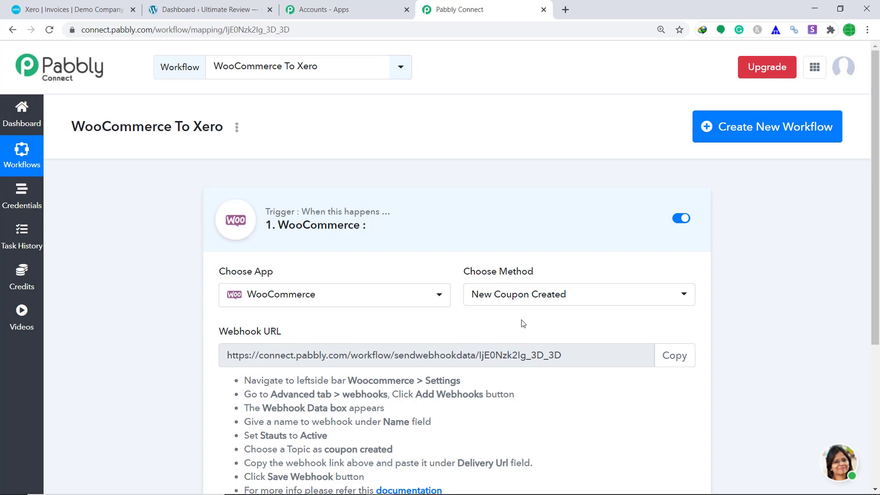
pyautogui.click(566, 298)
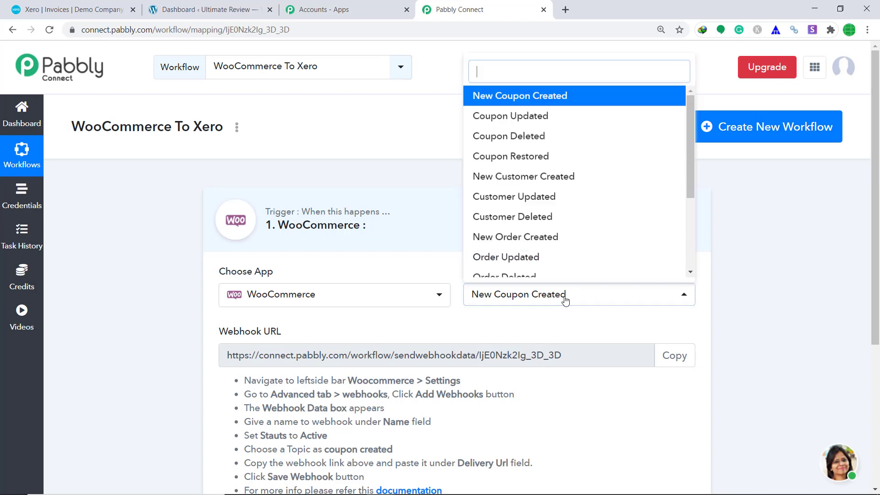
pyautogui.click(548, 237)
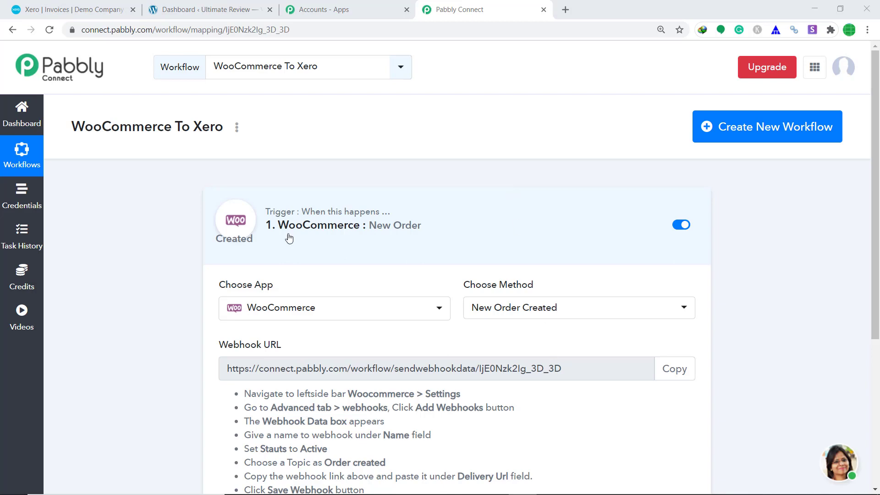
pyautogui.click(237, 4)
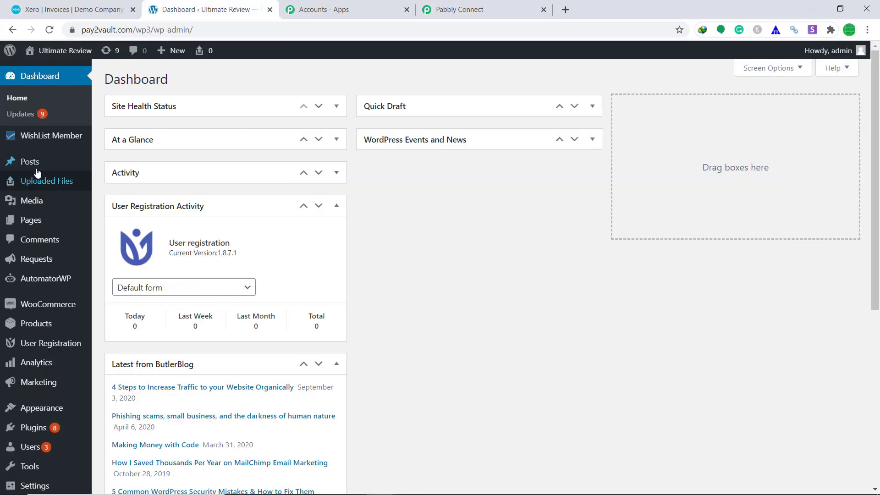
# Step: Open a blank Add webhook form under WooCommerce Settings › Advanced › Webhooks
pyautogui.moveTo(30, 307)
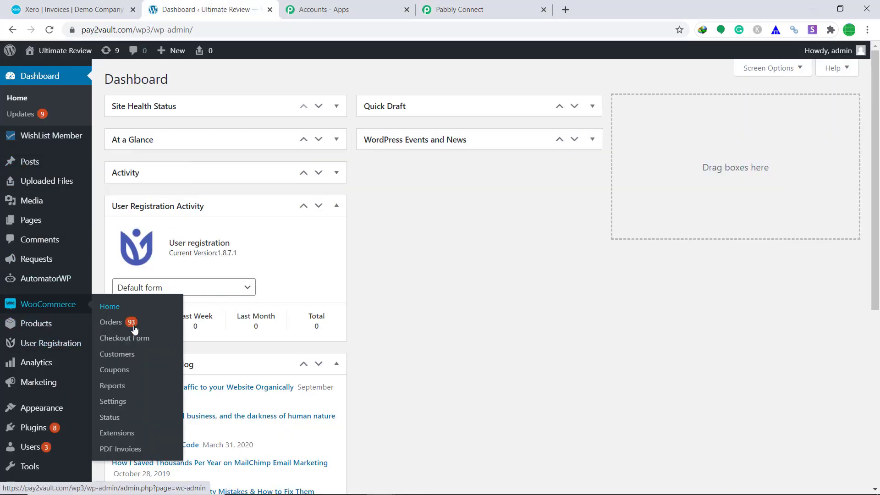
pyautogui.click(135, 403)
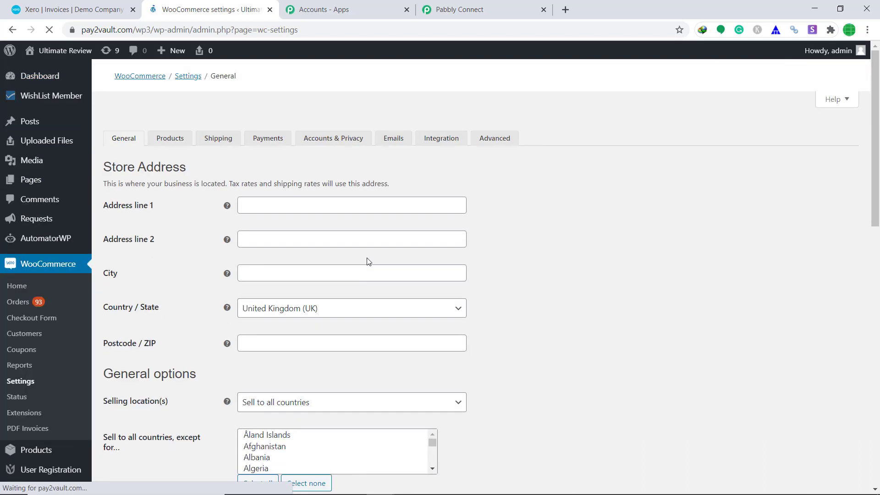
pyautogui.click(498, 131)
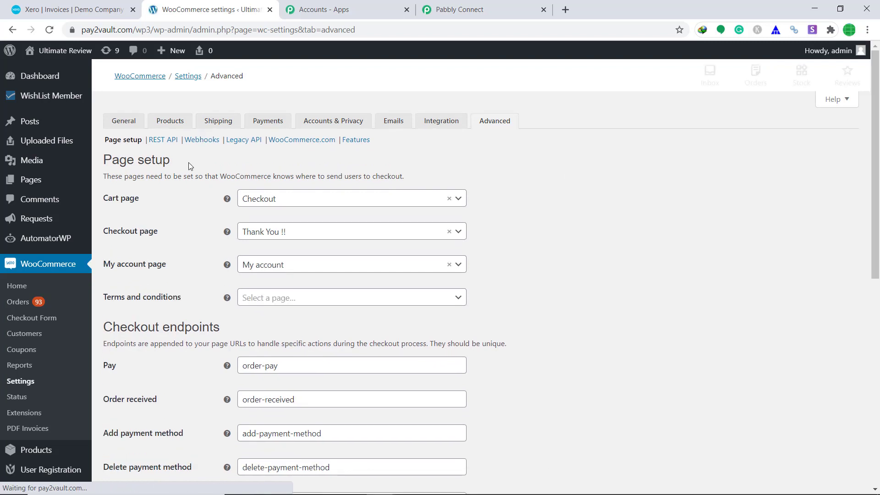
pyautogui.click(204, 143)
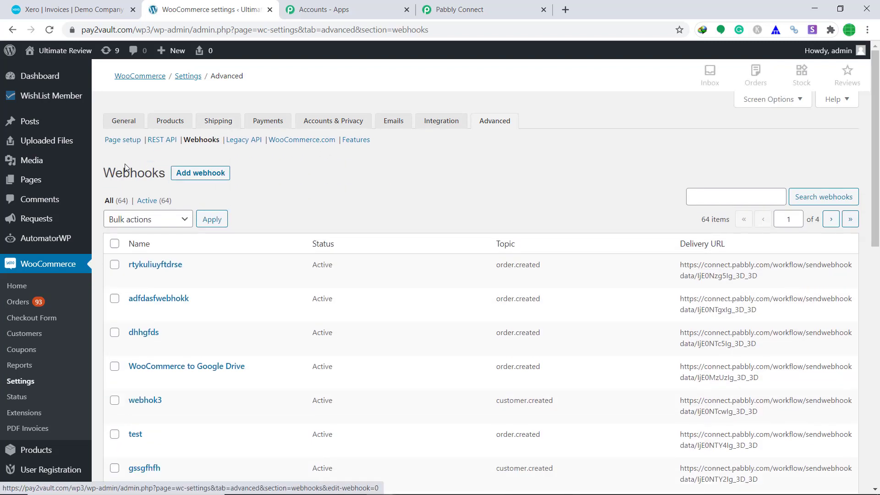
pyautogui.click(194, 179)
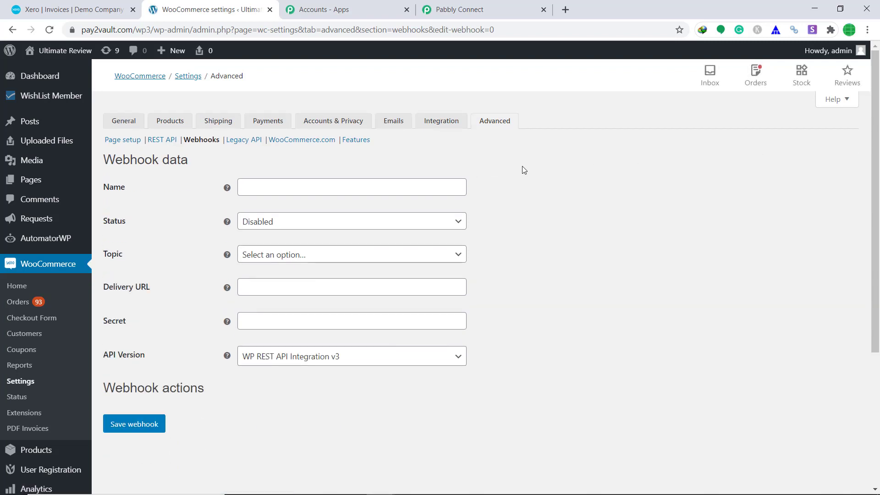
# Step: Name the webhook 'aegdhwebhook', set its status to Active and topic to Order created
pyautogui.click(444, 189)
pyautogui.write('aegdh')
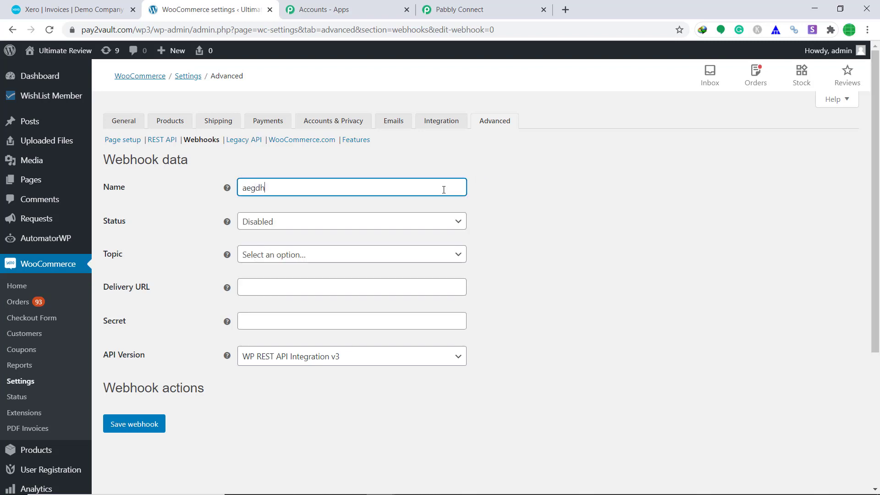
pyautogui.write('webhook')
pyautogui.click(456, 224)
pyautogui.click(428, 238)
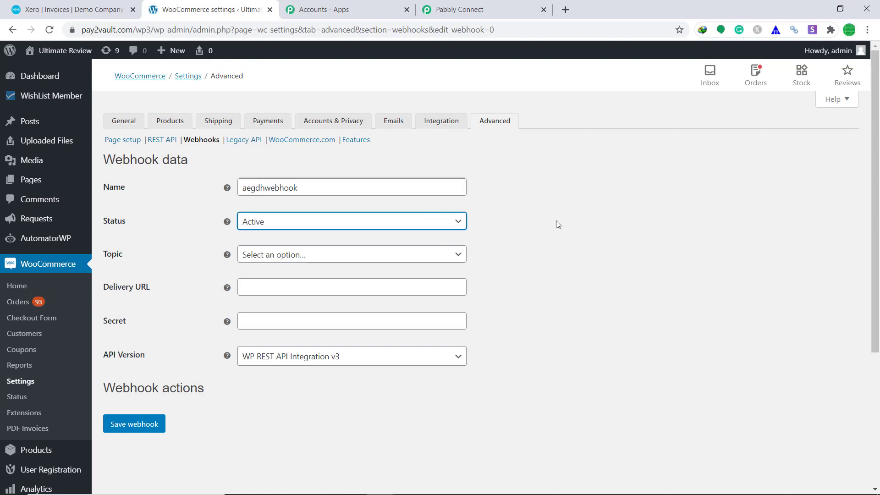
pyautogui.click(459, 260)
pyautogui.scroll(-3, 415, 324)
pyautogui.scroll(-1, 407, 328)
pyautogui.click(324, 344)
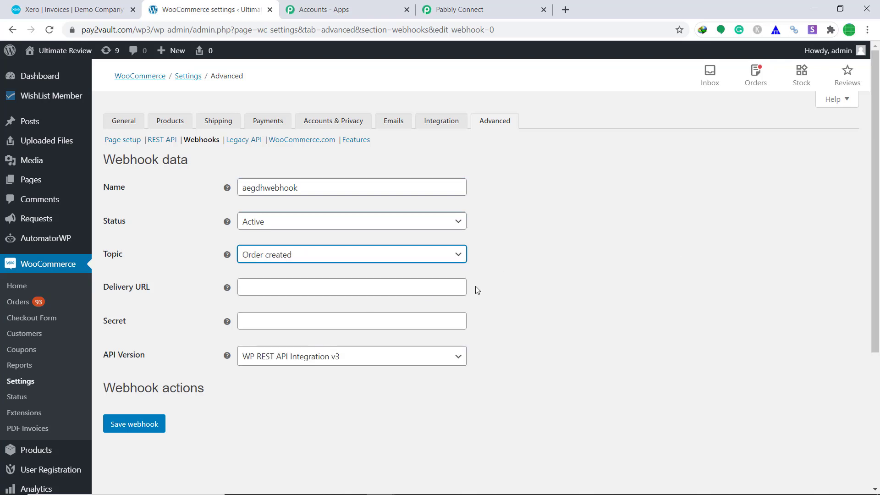
# Step: Paste the Pabbly workflow's webhook URL as the Delivery URL and save the webhook
pyautogui.click(489, 10)
pyautogui.click(674, 369)
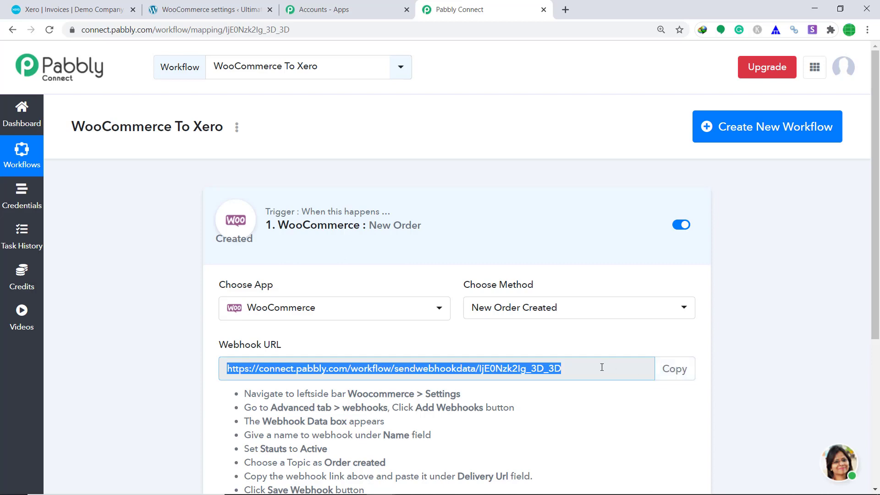
pyautogui.click(198, 9)
pyautogui.click(313, 289)
pyautogui.rightClick(311, 287)
pyautogui.click(342, 362)
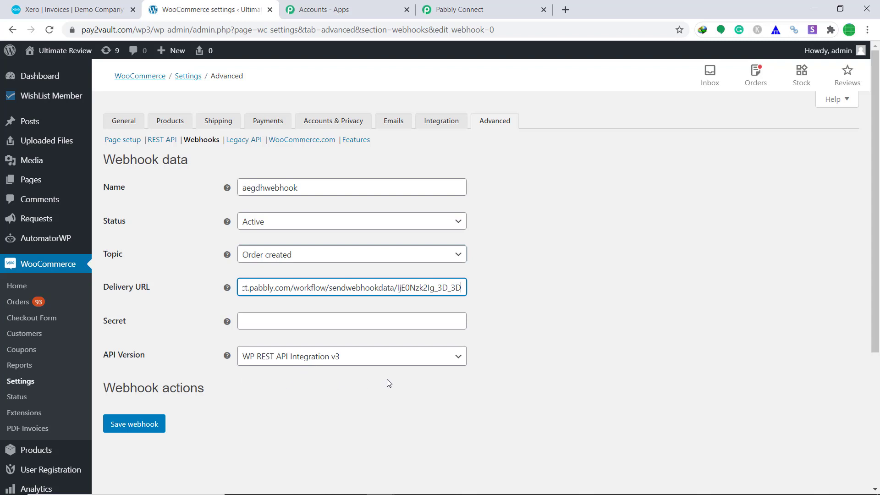
pyautogui.click(137, 426)
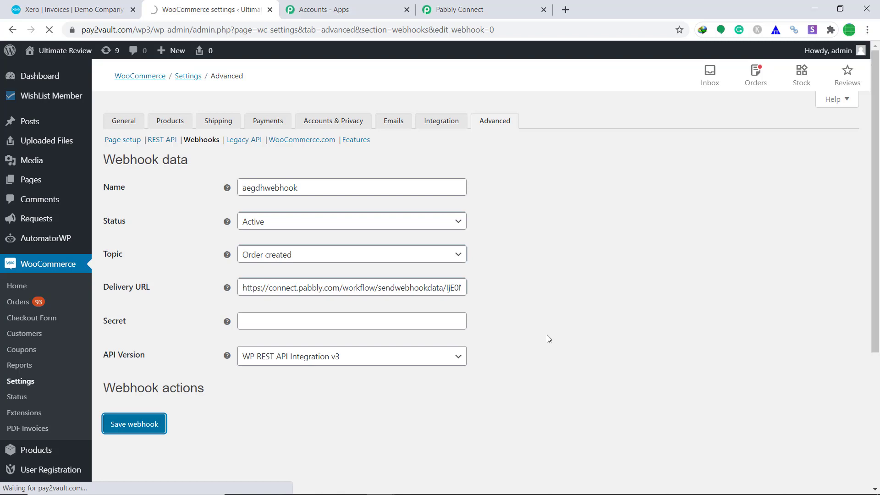
pyautogui.scroll(-5, 558, 293)
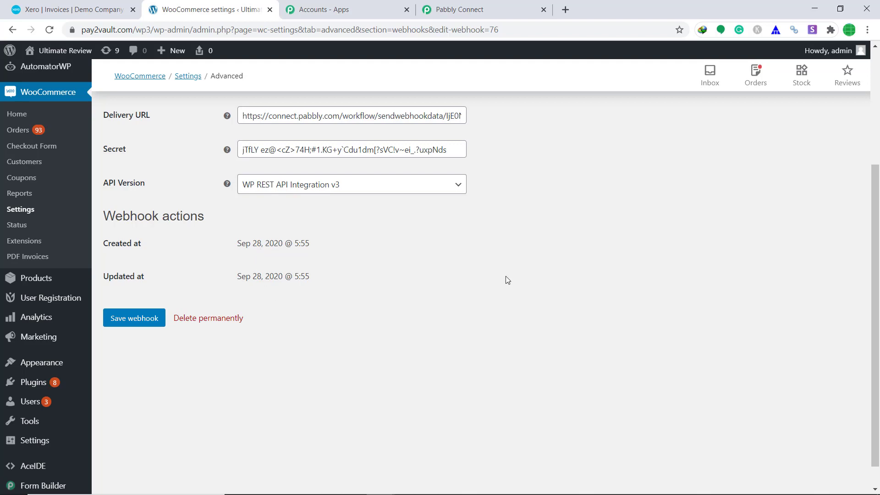
# Step: Start capturing the webhook response in Pabbly, then return to the WordPress webhook page
pyautogui.click(449, 7)
pyautogui.scroll(-5, 701, 206)
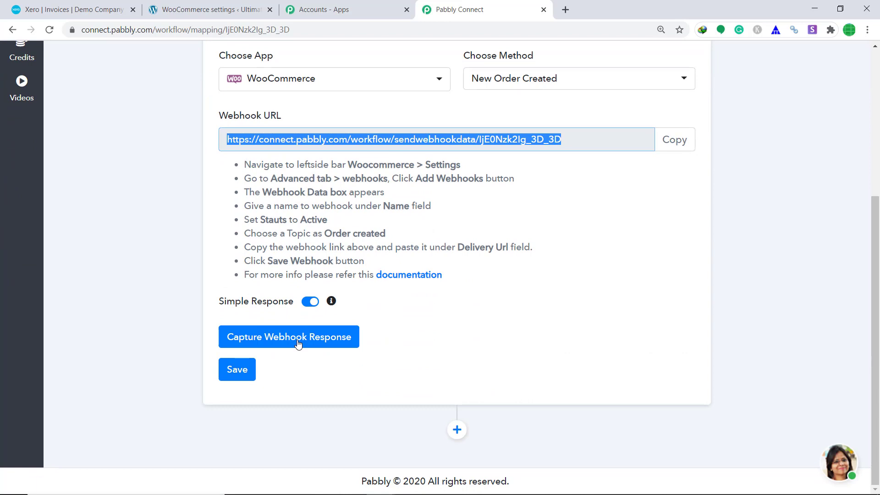
pyautogui.click(298, 341)
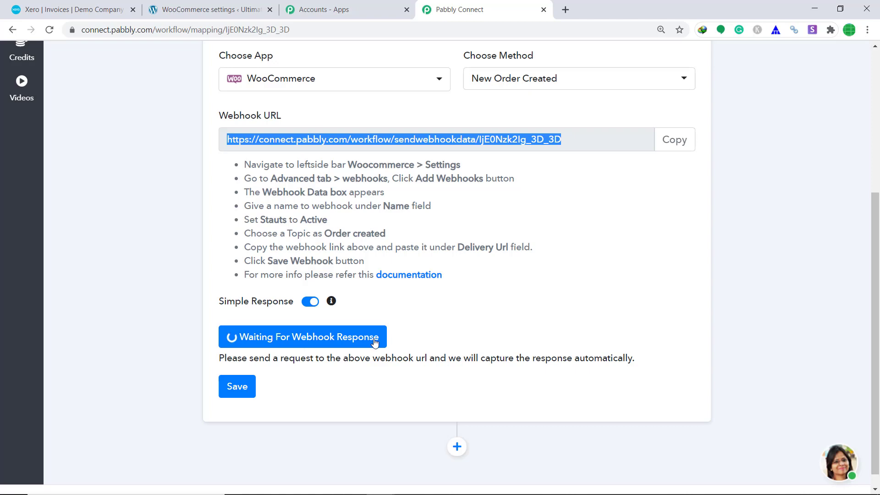
pyautogui.click(244, 10)
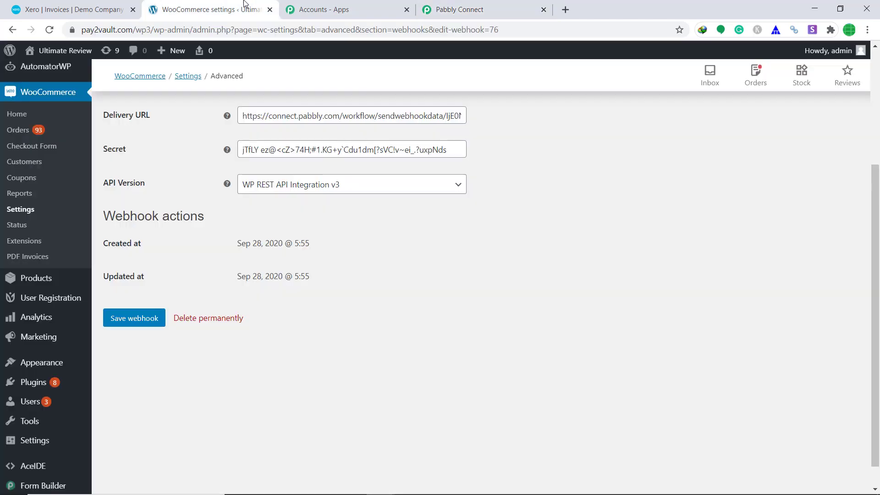
# Step: Add the $300.00 Apple Watch Series 5 to the cart from the Products list
pyautogui.moveTo(69, 278)
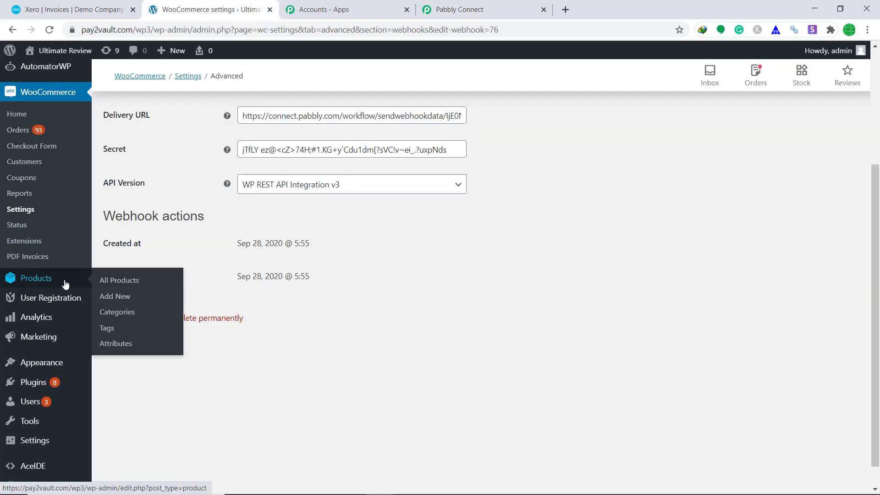
pyautogui.click(126, 284)
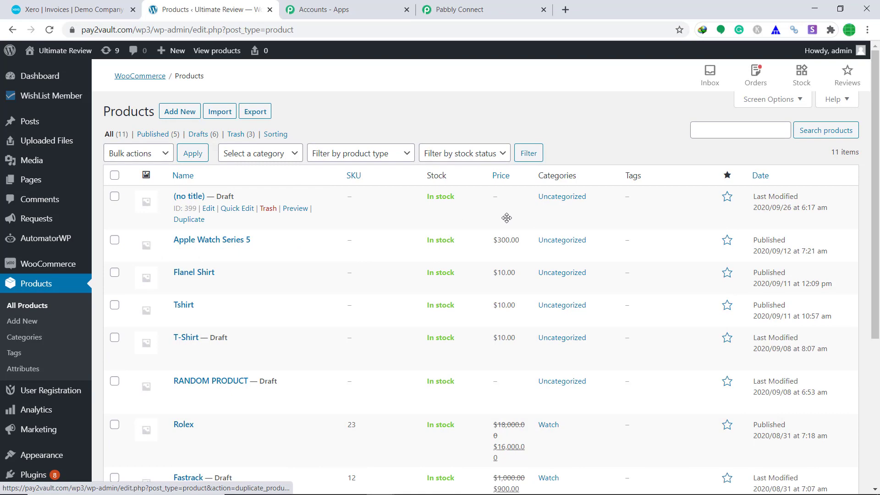
pyautogui.scroll(-3, 360, 239)
pyautogui.scroll(3, 316, 284)
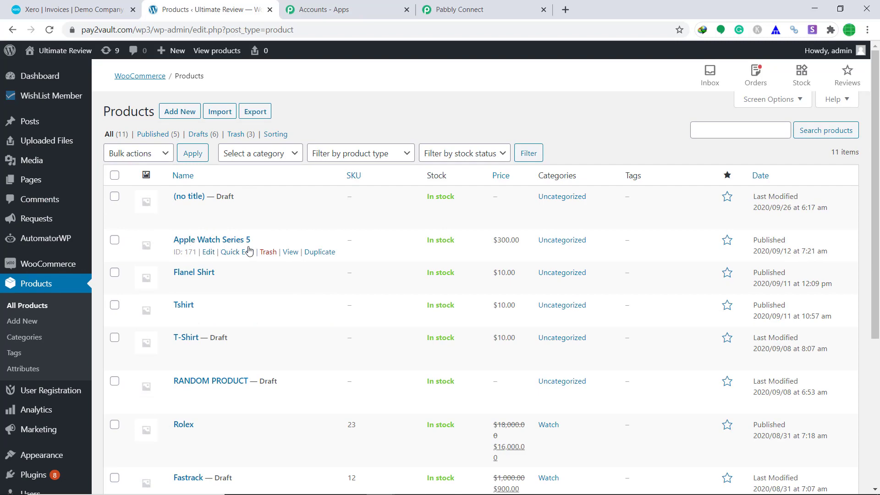
pyautogui.click(295, 255)
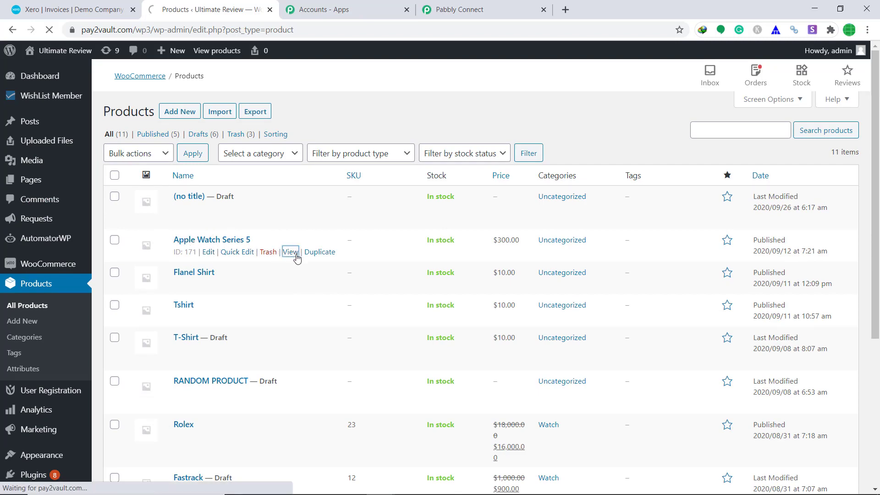
pyautogui.scroll(-7, 442, 223)
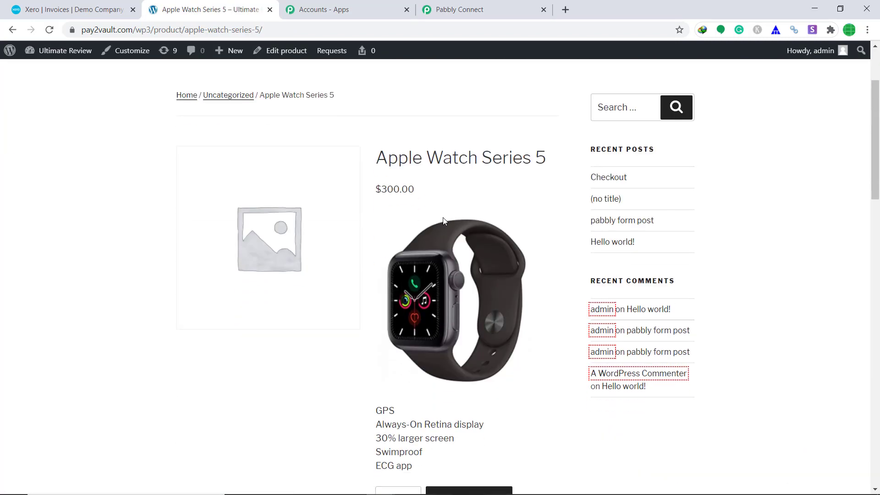
pyautogui.click(482, 276)
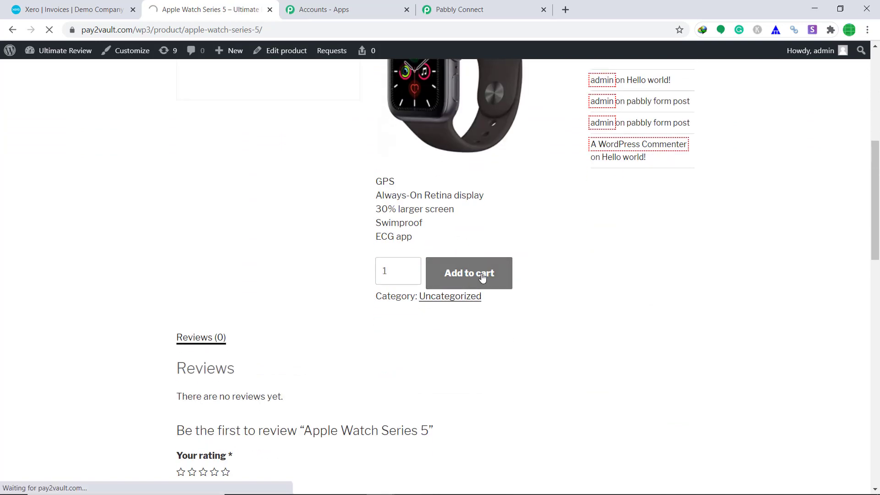
# Step: Place the $600.00 cash-on-delivery test order with the pre-filled billing details
pyautogui.scroll(-1, 529, 248)
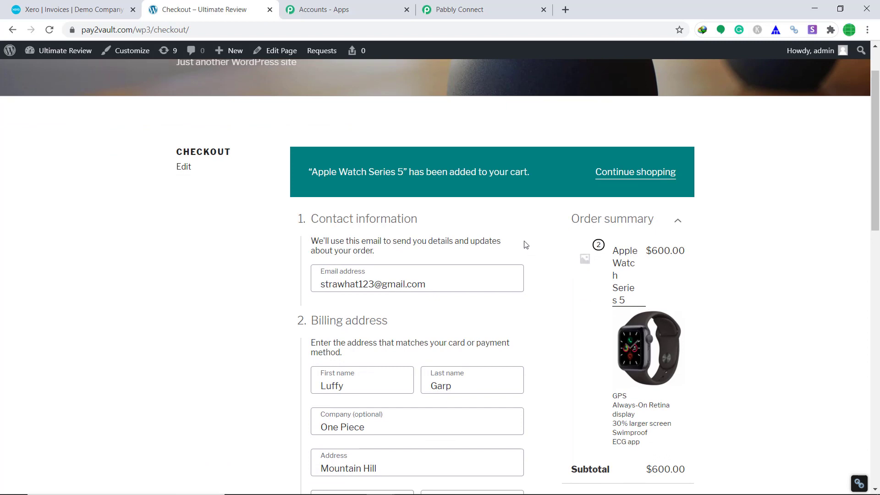
pyautogui.scroll(-1, 502, 215)
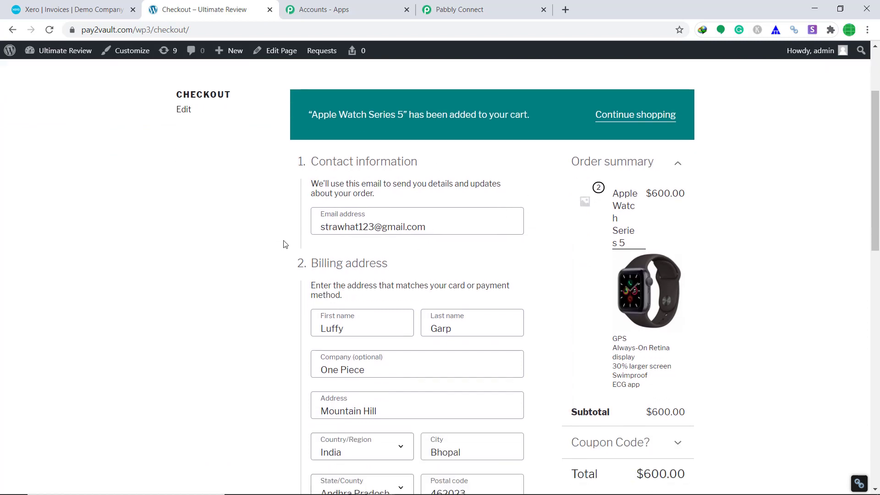
pyautogui.scroll(-1, 333, 243)
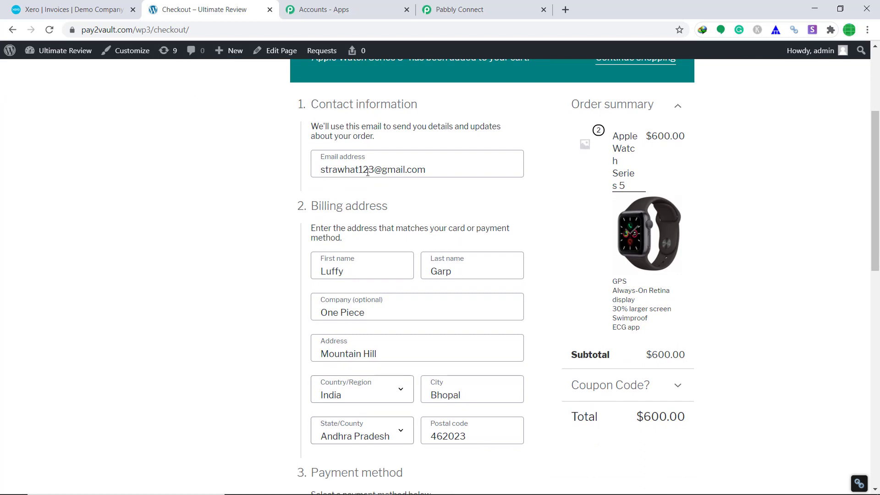
pyautogui.scroll(-1, 457, 198)
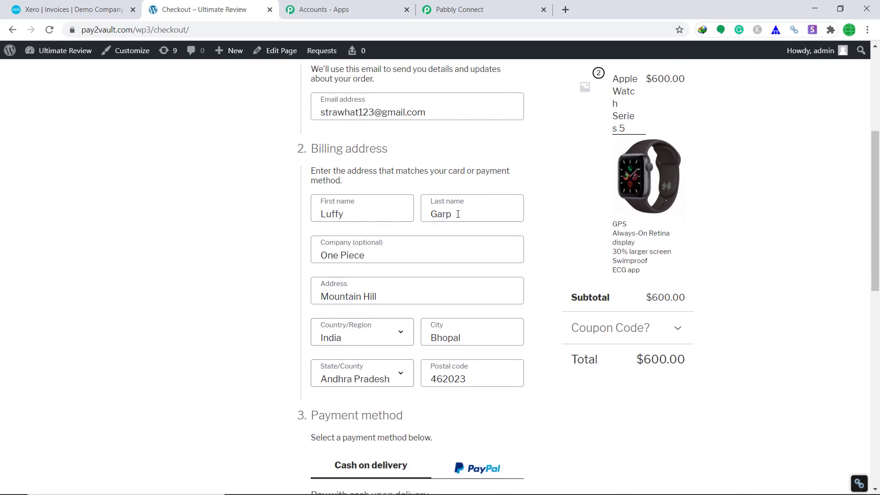
pyautogui.scroll(-1, 458, 214)
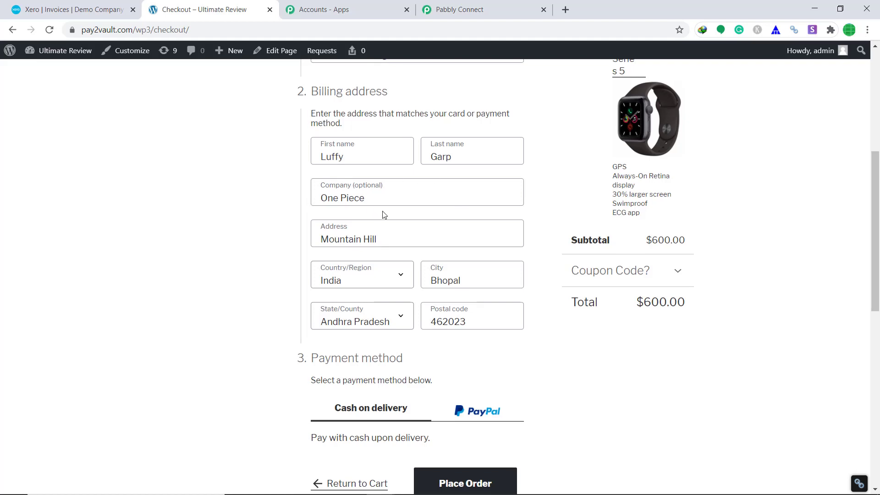
pyautogui.scroll(-1, 384, 215)
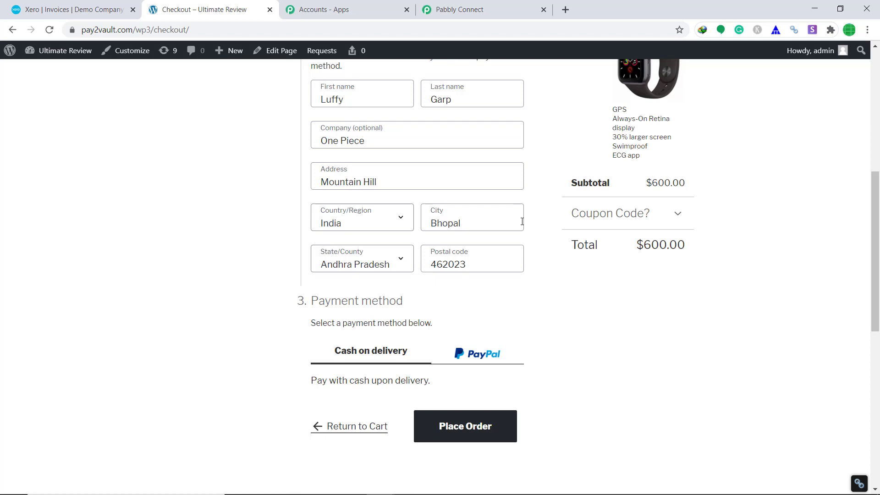
pyautogui.scroll(-1, 403, 275)
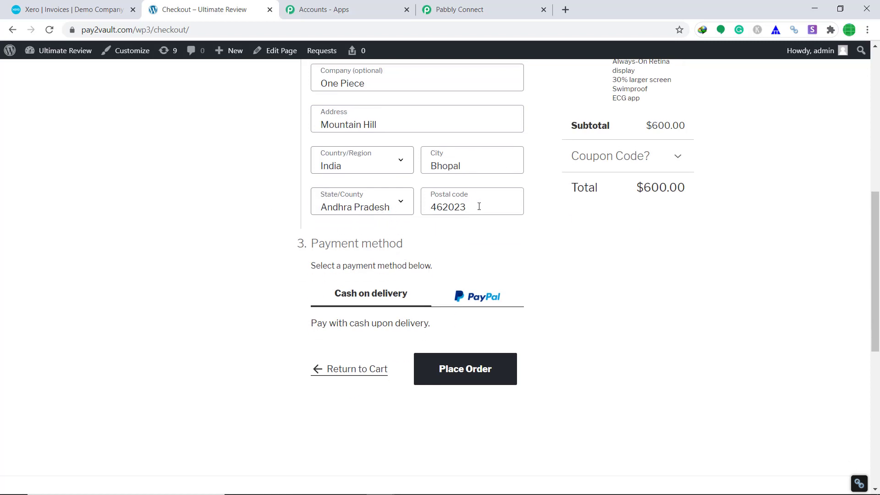
pyautogui.scroll(-1, 493, 265)
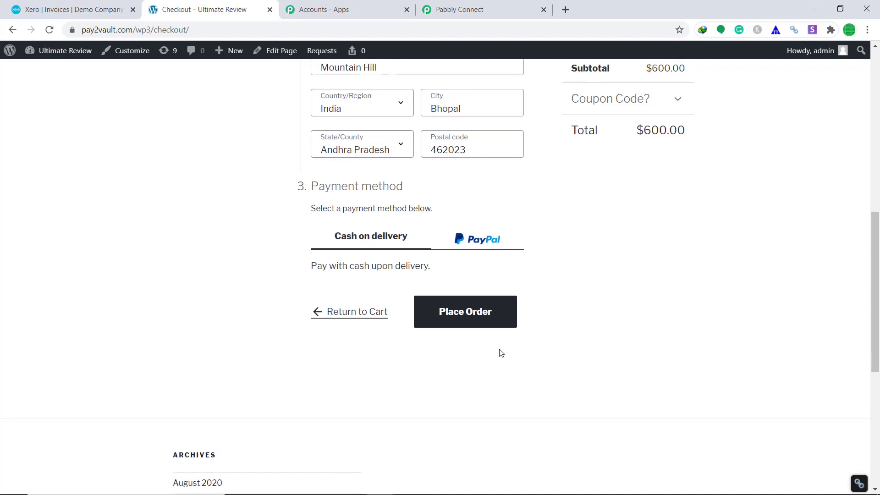
pyautogui.click(464, 316)
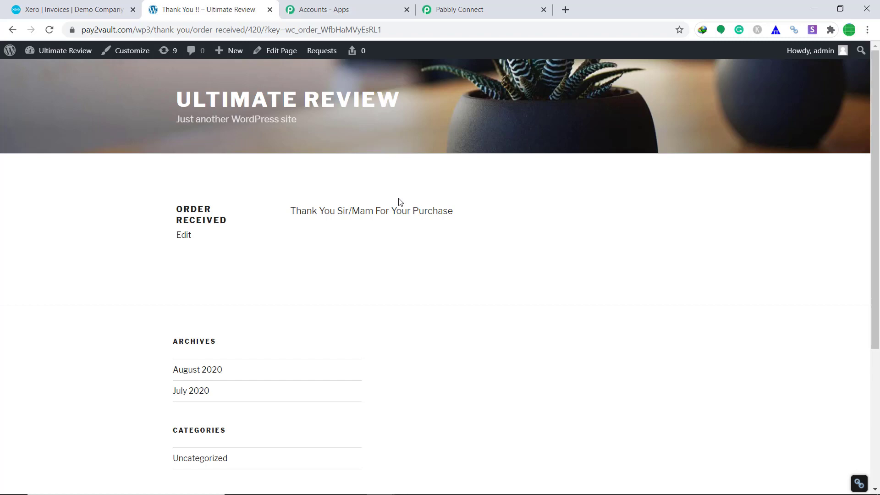
pyautogui.click(475, 11)
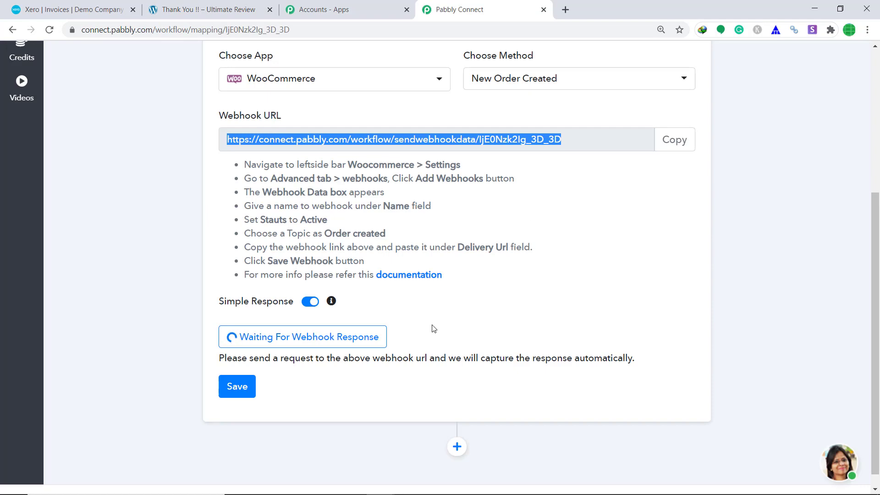
# Step: Scroll through the captured order fields down to billing postcode 462023 and country IN
pyautogui.scroll(-2, 639, 320)
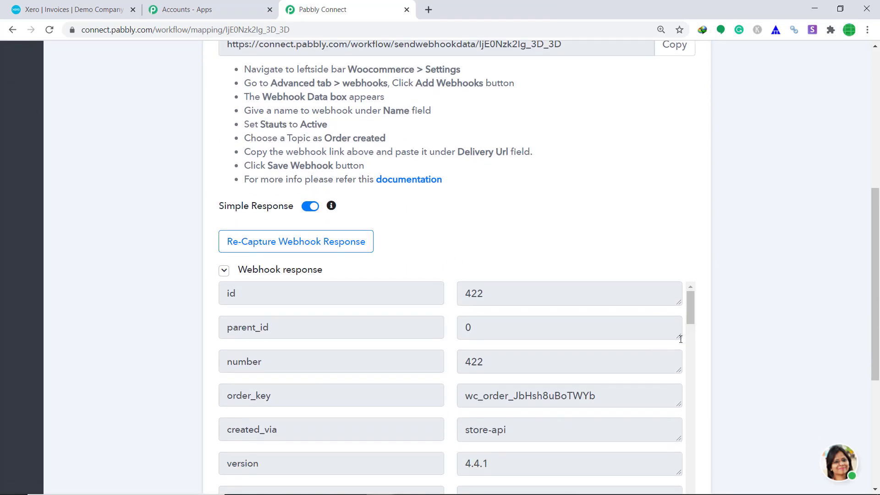
pyautogui.scroll(-12, 601, 328)
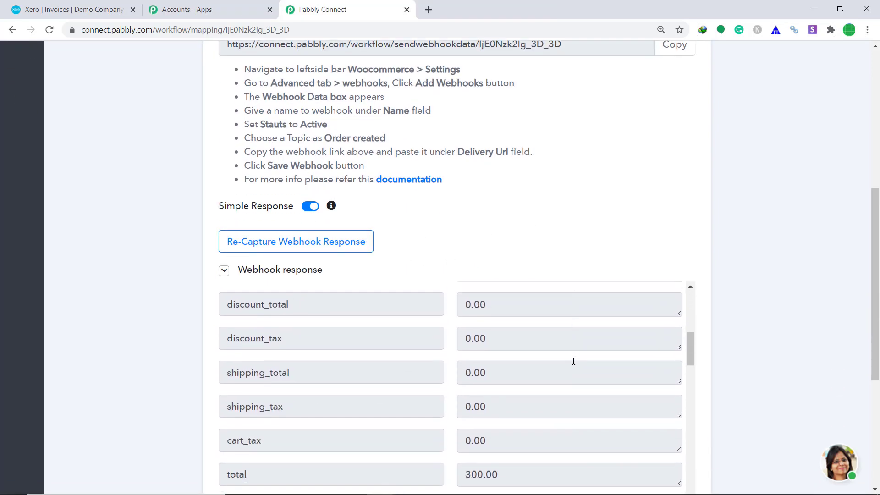
pyautogui.scroll(-4, 574, 365)
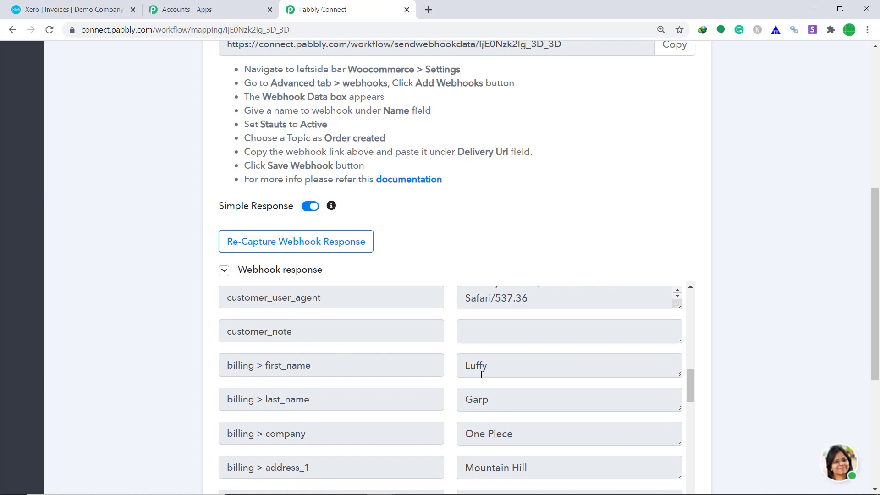
pyautogui.scroll(-1, 530, 405)
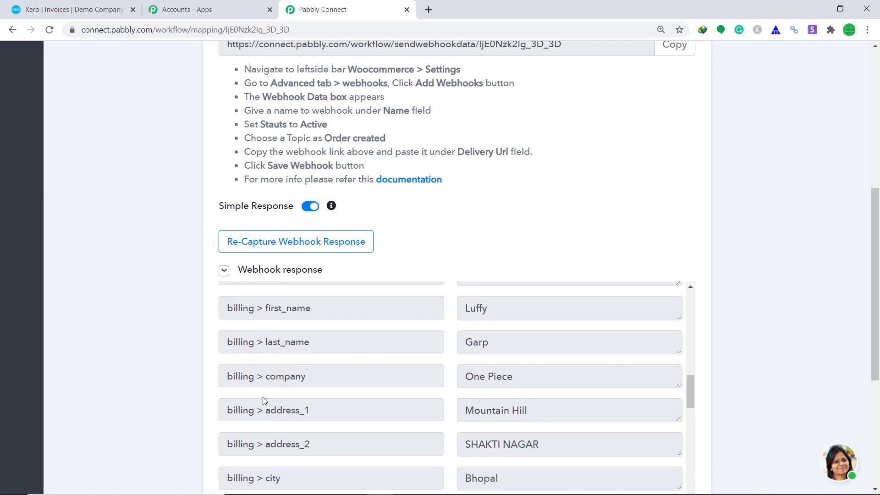
pyautogui.scroll(-2, 487, 382)
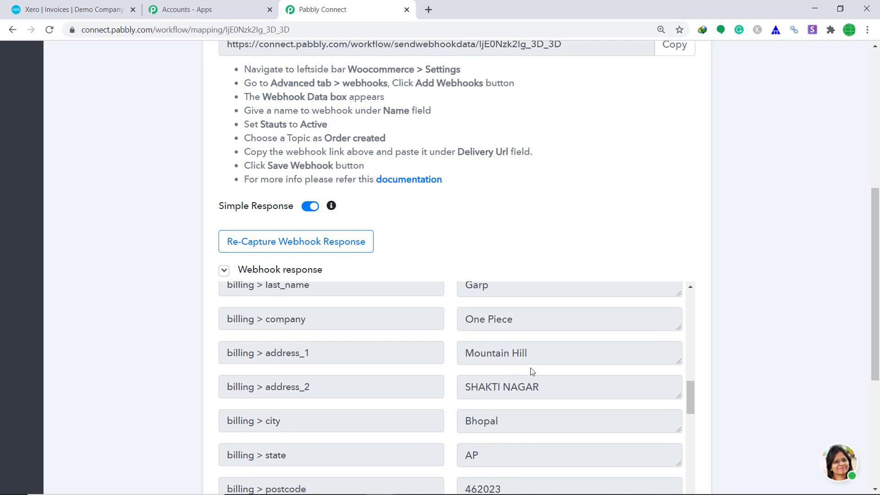
pyautogui.scroll(-2, 527, 374)
pyautogui.scroll(-4, 526, 339)
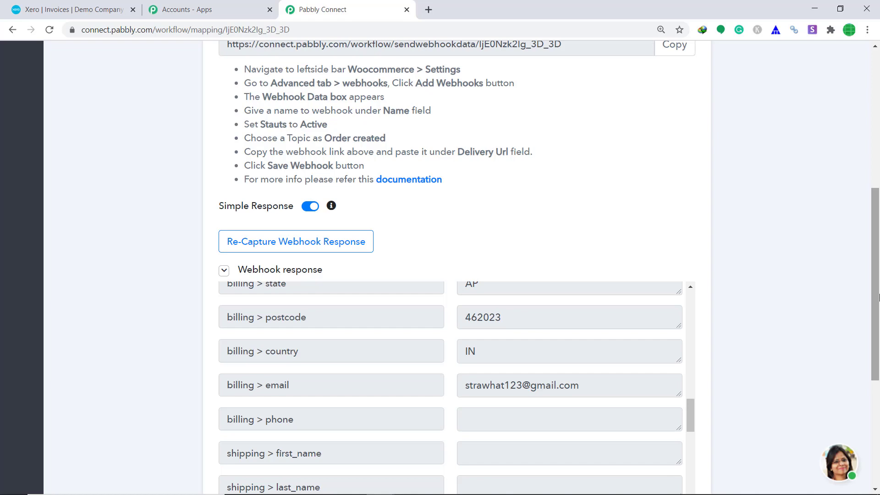
pyautogui.scroll(-5, 878, 297)
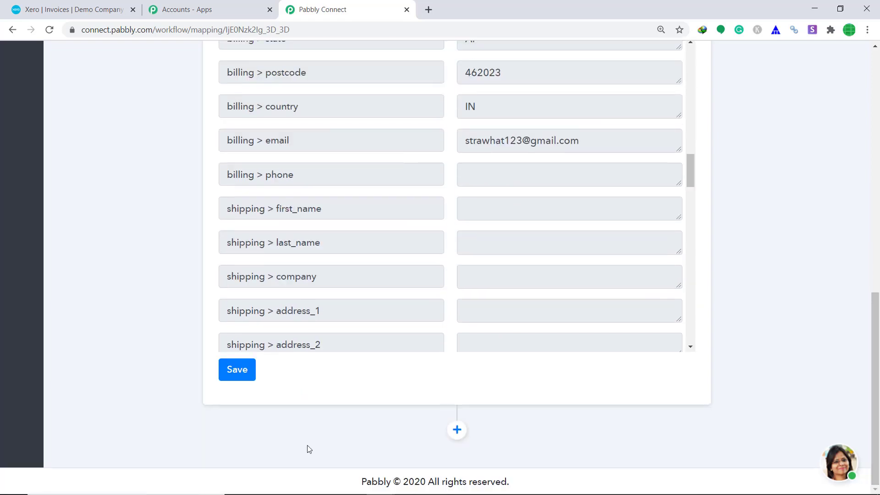
# Step: Add a Xero action step using Create an Invoice, then start connecting the Xero account
pyautogui.click(461, 436)
pyautogui.scroll(-2, 878, 324)
pyautogui.moveTo(878, 324); pyautogui.dragTo(879, 412)
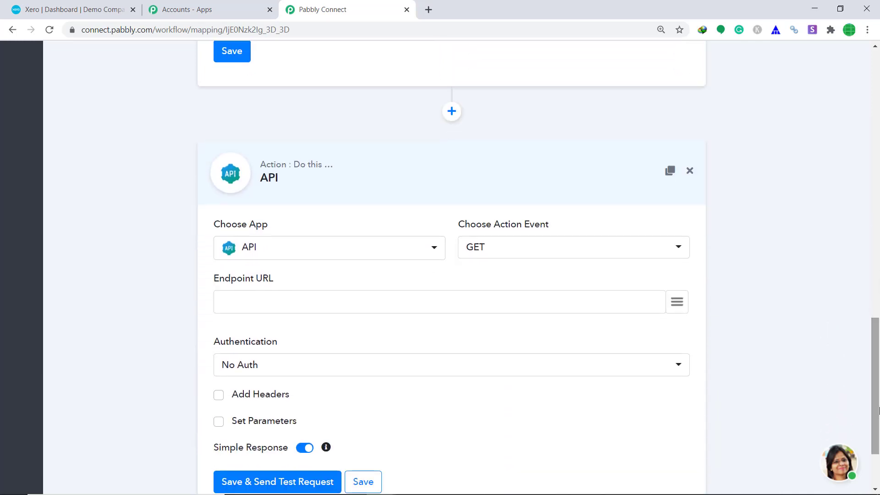
pyautogui.click(356, 252)
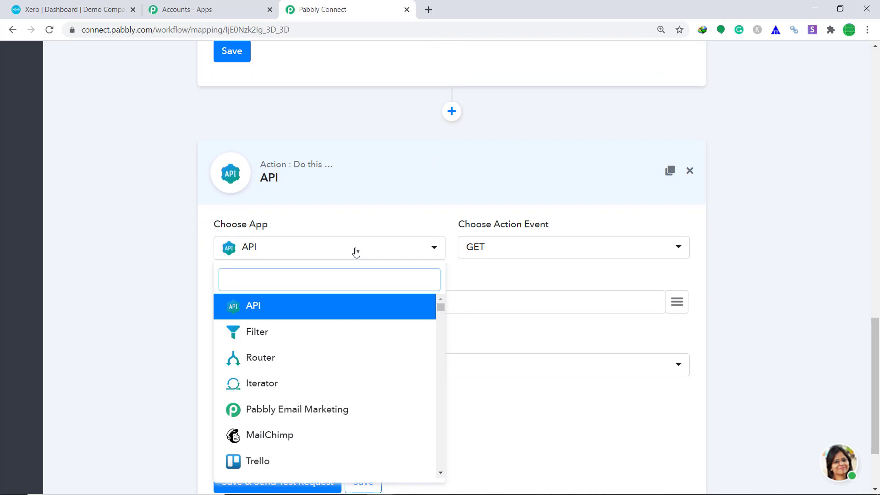
pyautogui.write('xer')
pyautogui.click(333, 306)
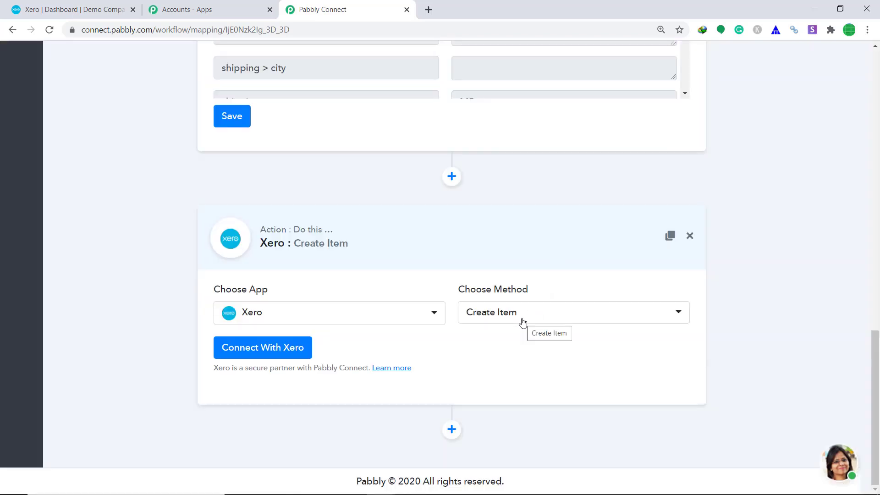
pyautogui.click(523, 322)
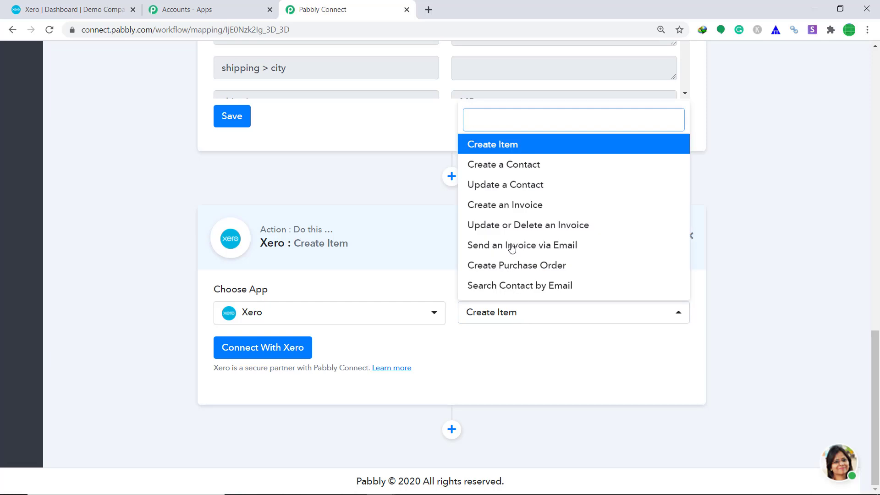
pyautogui.click(512, 205)
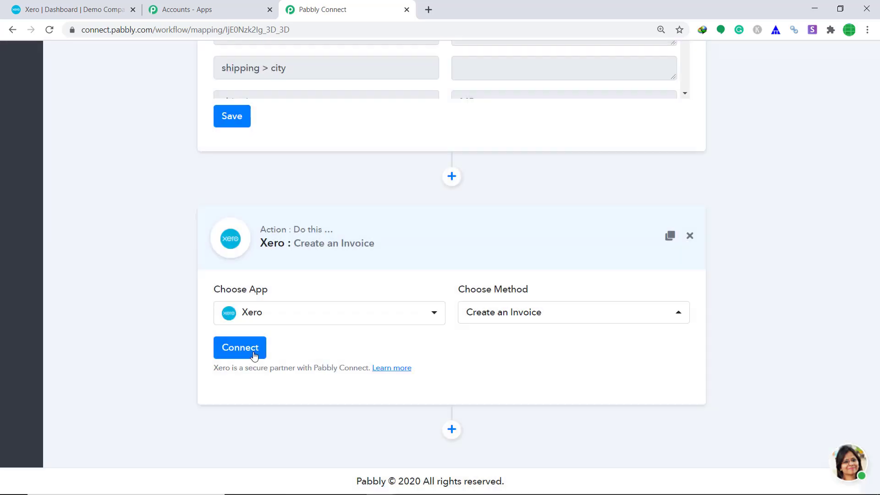
pyautogui.click(255, 356)
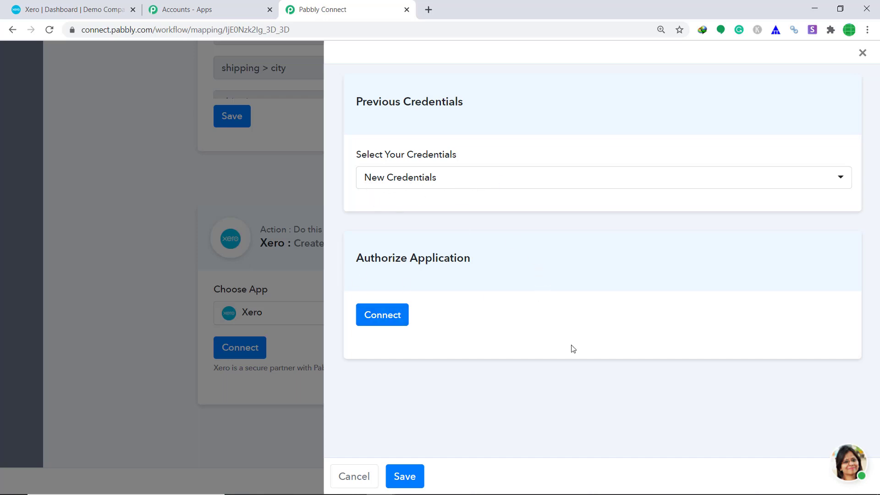
# Step: Grant Pabbly access to both Xero organisations and acknowledge the Authorization Successful message
pyautogui.click(391, 322)
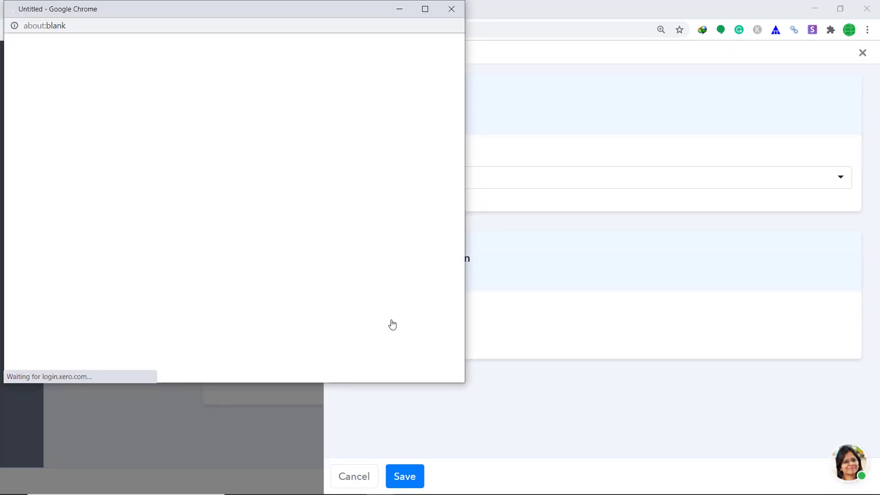
pyautogui.scroll(-1, 331, 143)
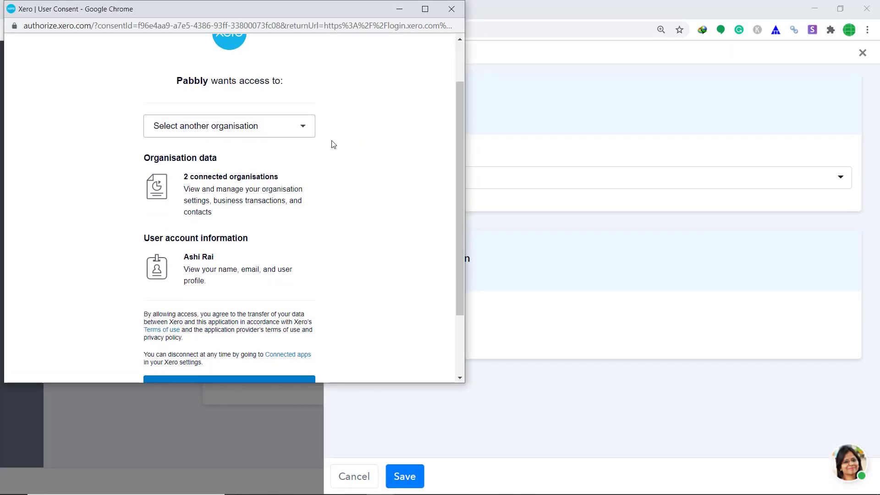
pyautogui.scroll(-2, 328, 163)
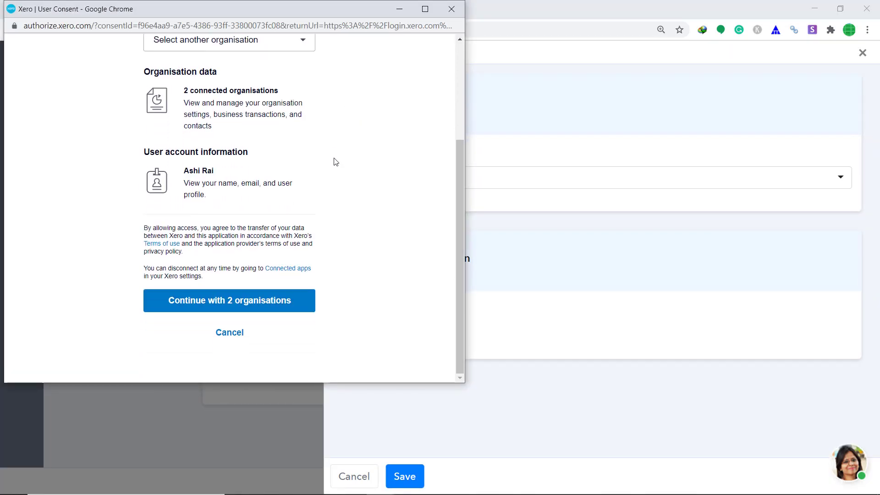
pyautogui.click(230, 301)
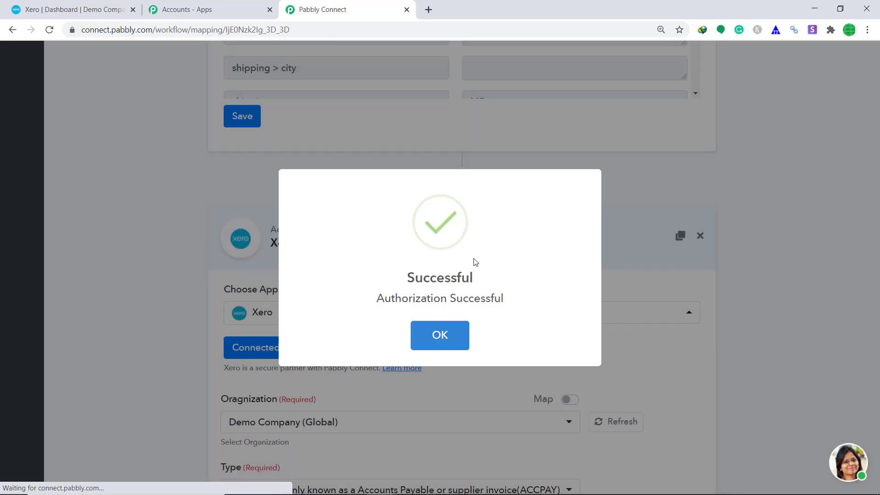
pyautogui.click(439, 335)
pyautogui.scroll(-3, 622, 308)
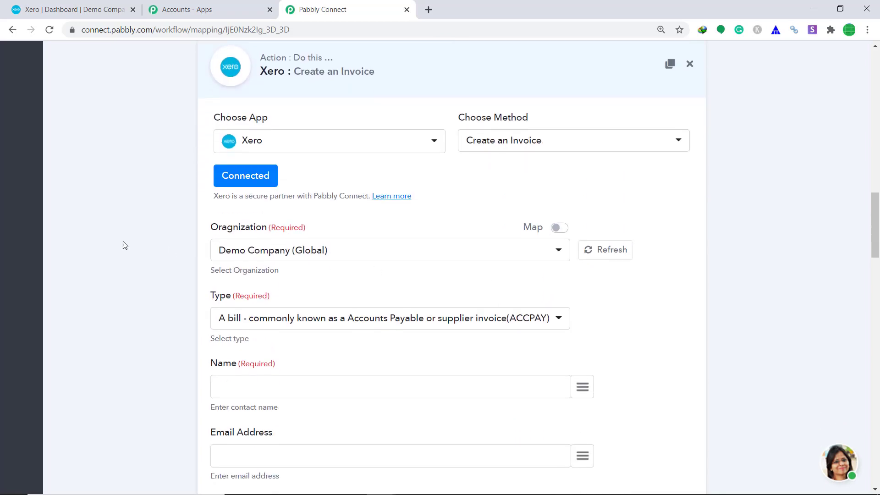
pyautogui.scroll(-3, 323, 256)
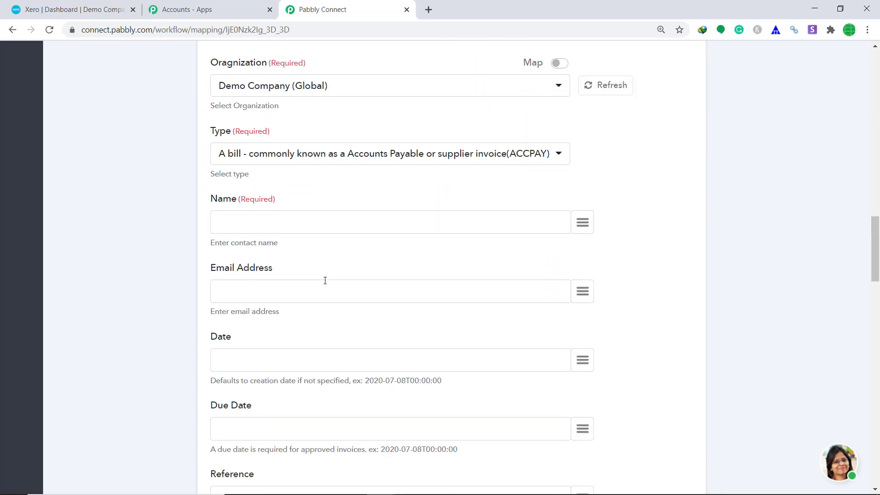
pyautogui.scroll(-2, 312, 412)
pyautogui.scroll(1, 305, 331)
pyautogui.scroll(5, 305, 331)
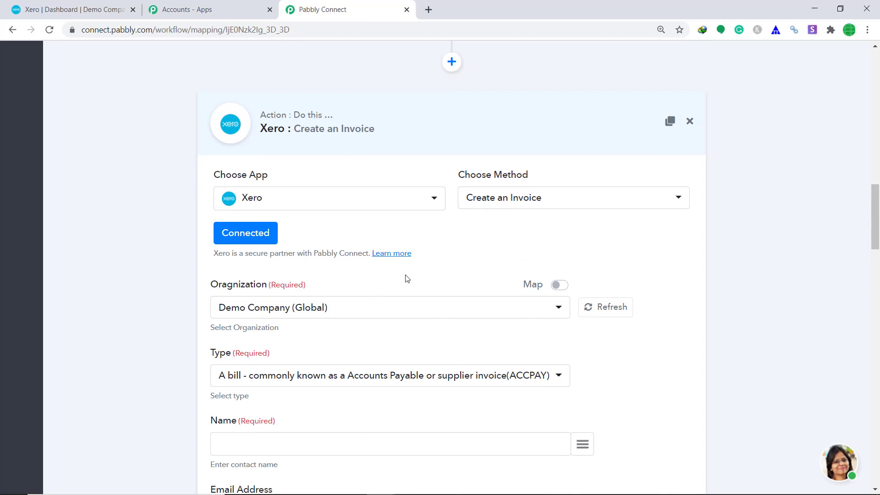
pyautogui.scroll(-1, 362, 284)
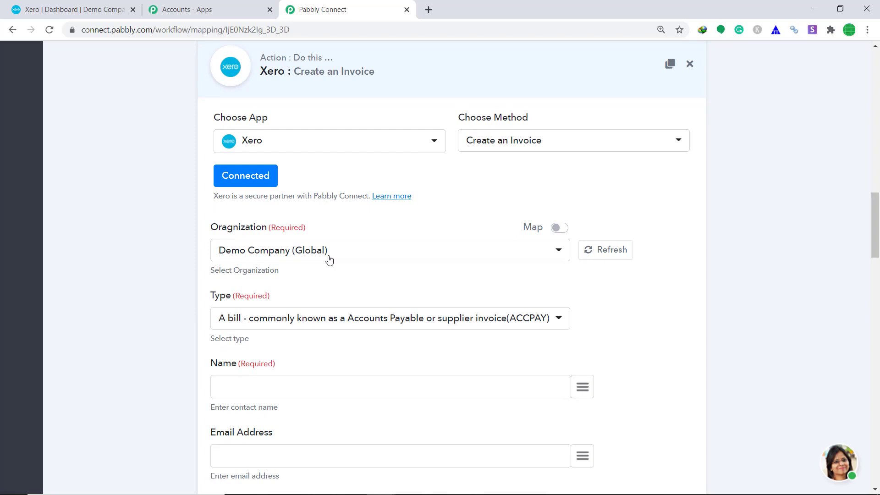
pyautogui.click(91, 6)
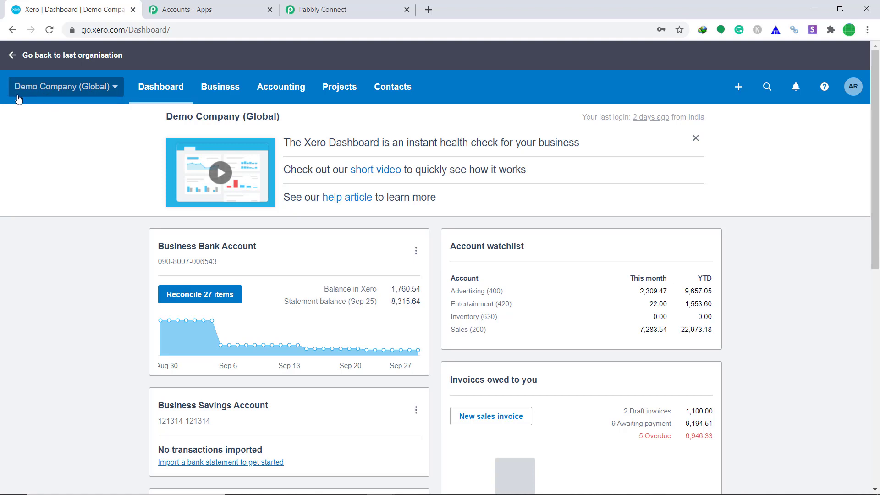
pyautogui.click(316, 7)
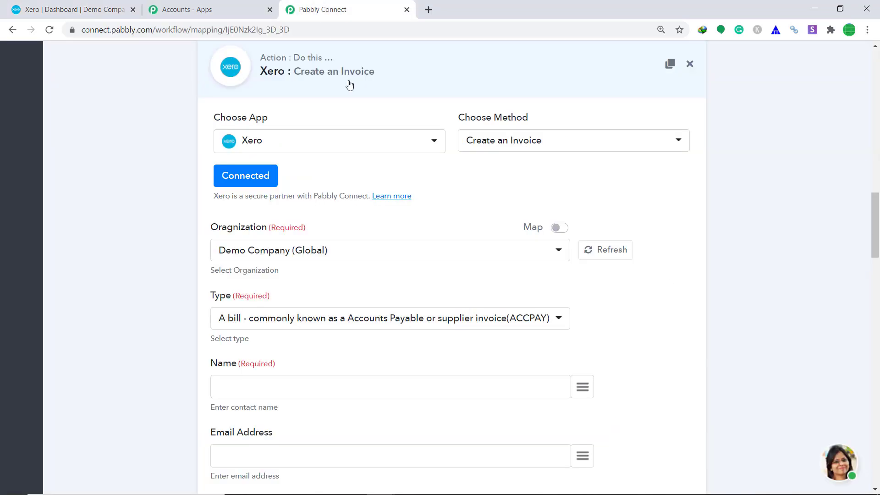
pyautogui.scroll(-3, 193, 182)
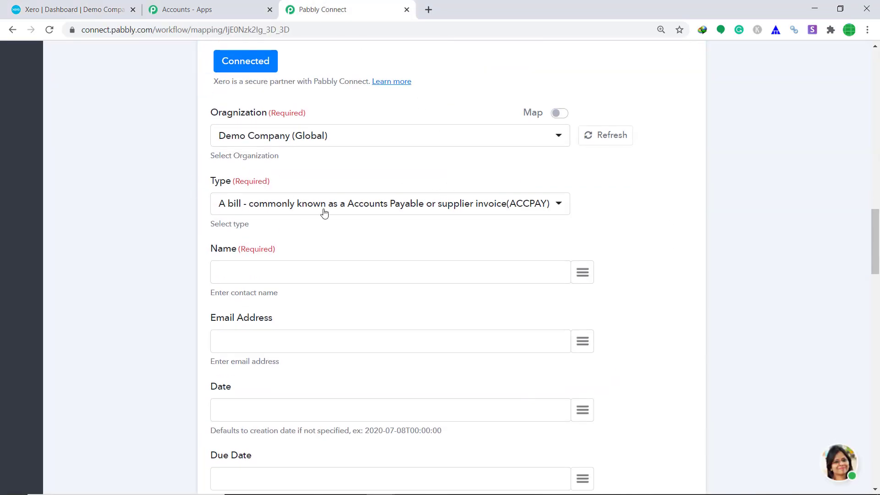
# Step: Make the invoice a sales invoice and map billing first and last name into Name
pyautogui.click(280, 208)
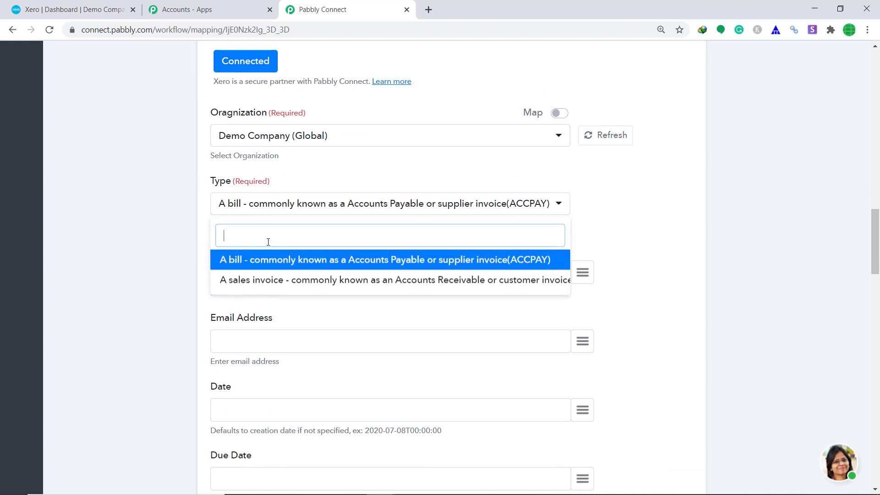
pyautogui.click(259, 290)
pyautogui.click(219, 266)
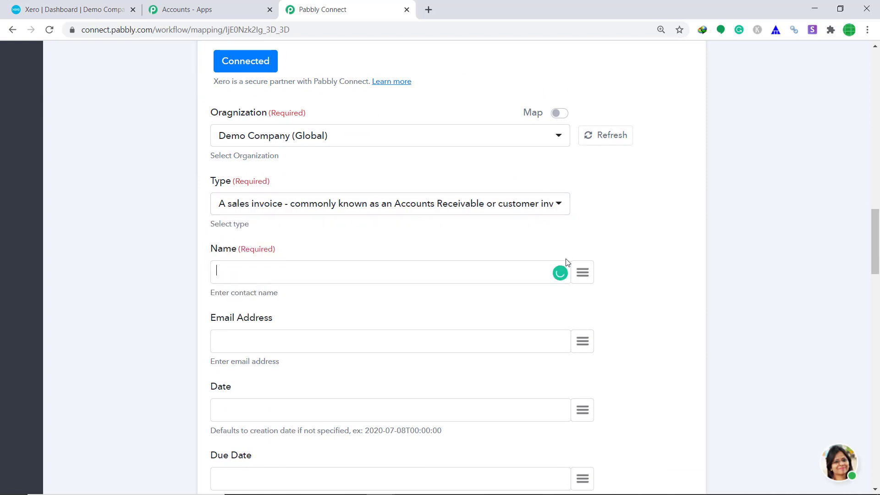
pyautogui.click(583, 275)
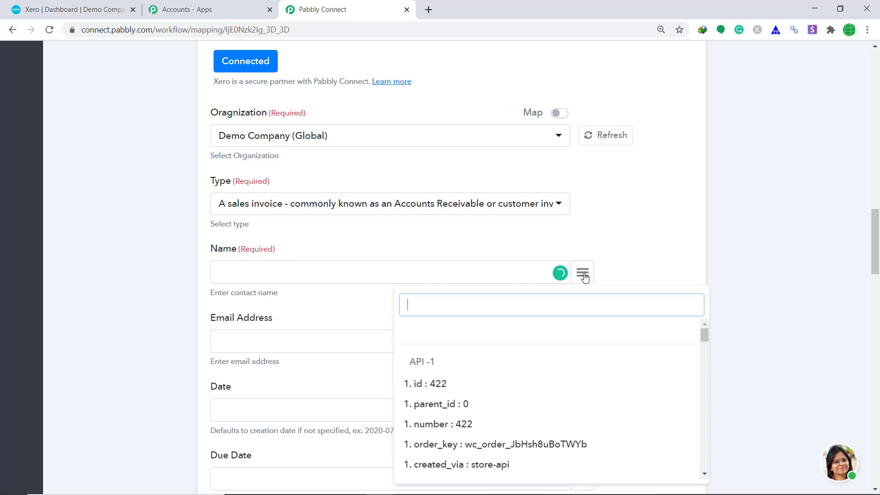
pyautogui.write('na')
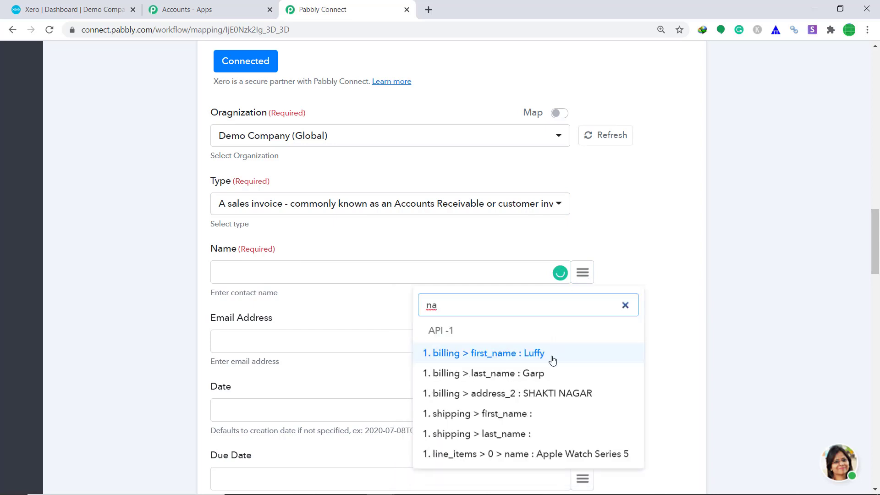
pyautogui.click(552, 359)
pyautogui.click(583, 274)
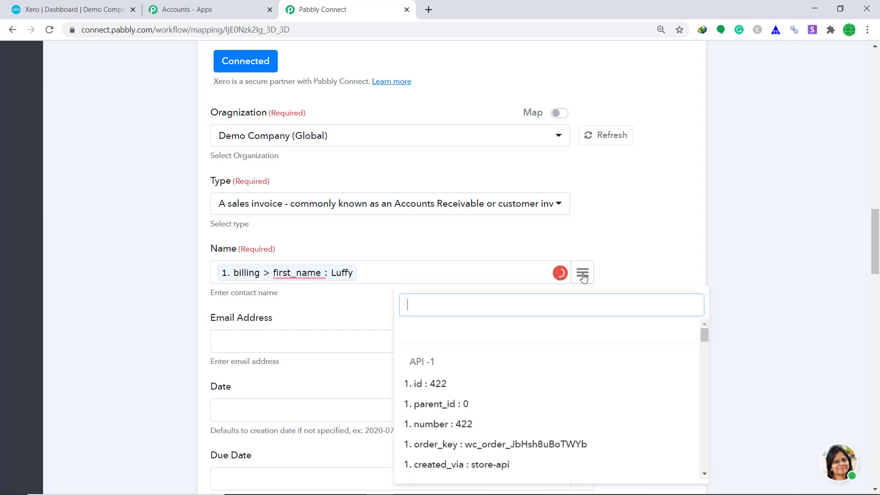
pyautogui.write('las')
pyautogui.click(545, 356)
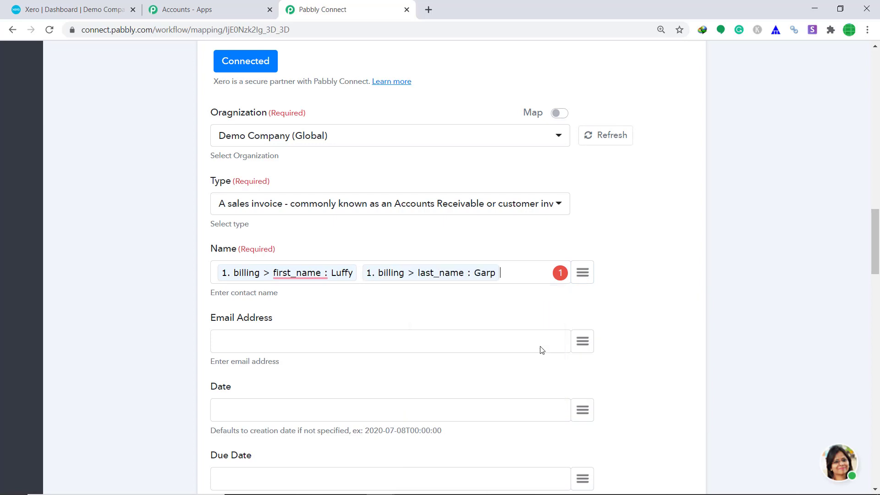
# Step: Map billing email to Email Address, date_created to Date, and date_modified to Due Date
pyautogui.scroll(-3, 497, 314)
pyautogui.click(582, 226)
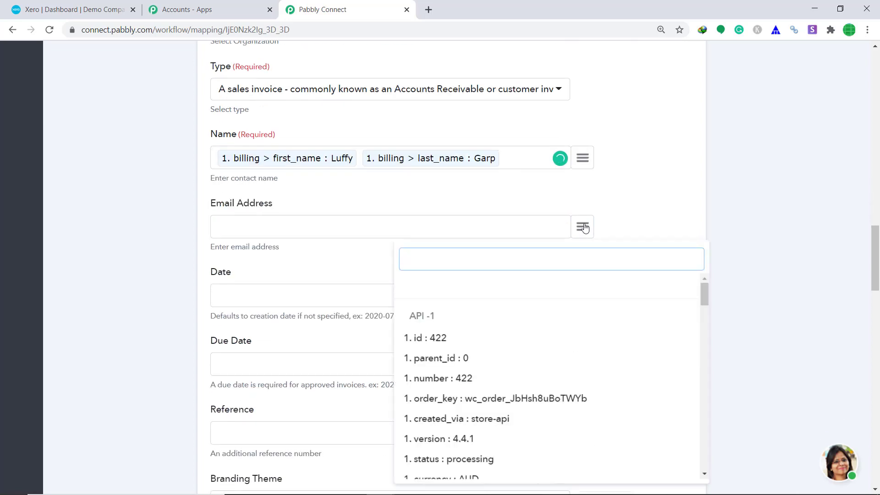
pyautogui.write('ema')
pyautogui.click(570, 308)
pyautogui.scroll(-2, 523, 270)
pyautogui.scroll(-1, 522, 270)
pyautogui.click(585, 182)
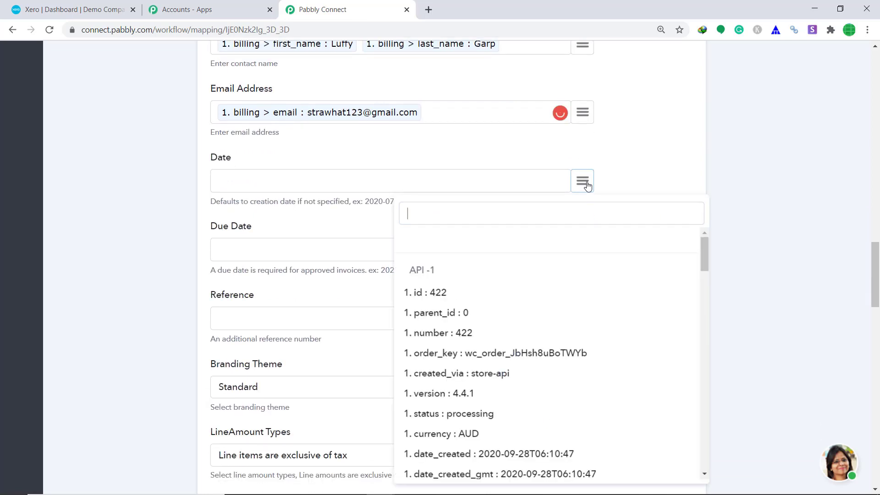
pyautogui.write('date')
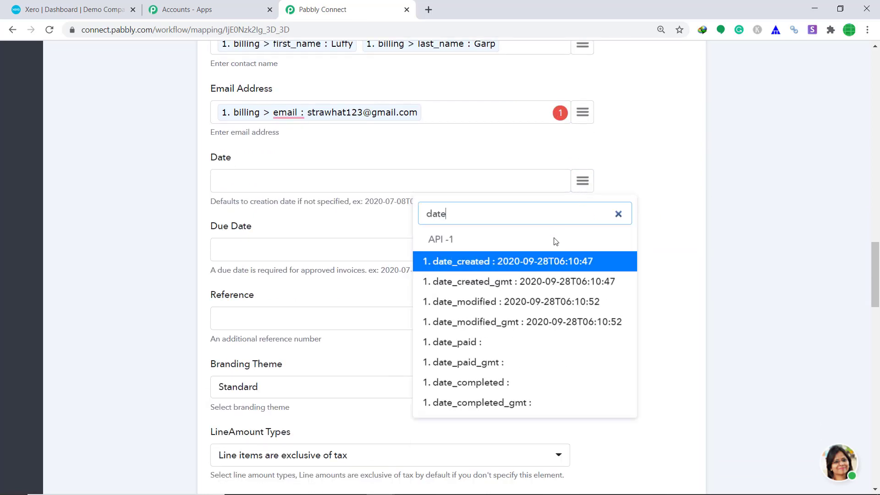
pyautogui.click(555, 261)
pyautogui.click(589, 249)
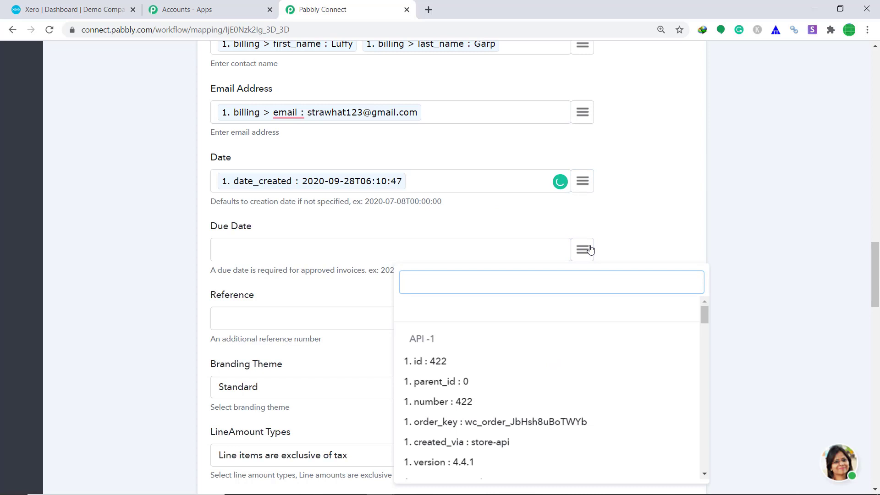
pyautogui.write('date')
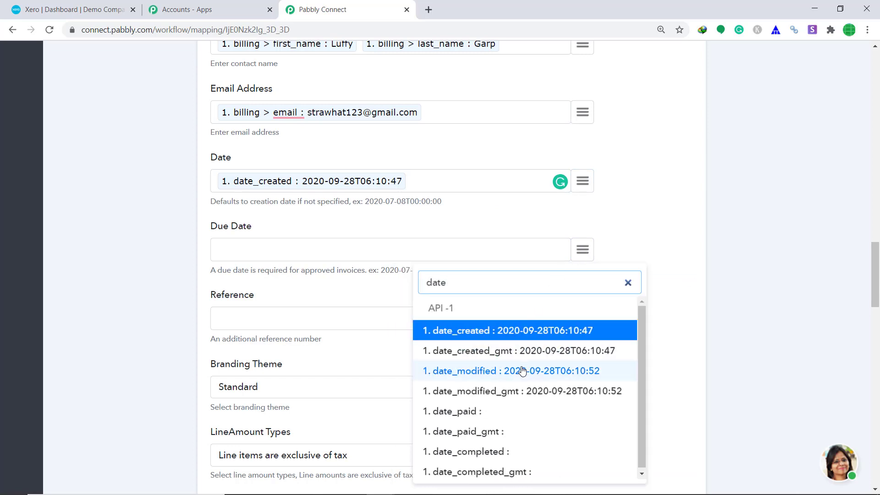
pyautogui.click(522, 370)
# Step: Map line_items > 0 > quantity to Quantity and line_items > 0 > price to UnitAmount
pyautogui.scroll(-3, 504, 284)
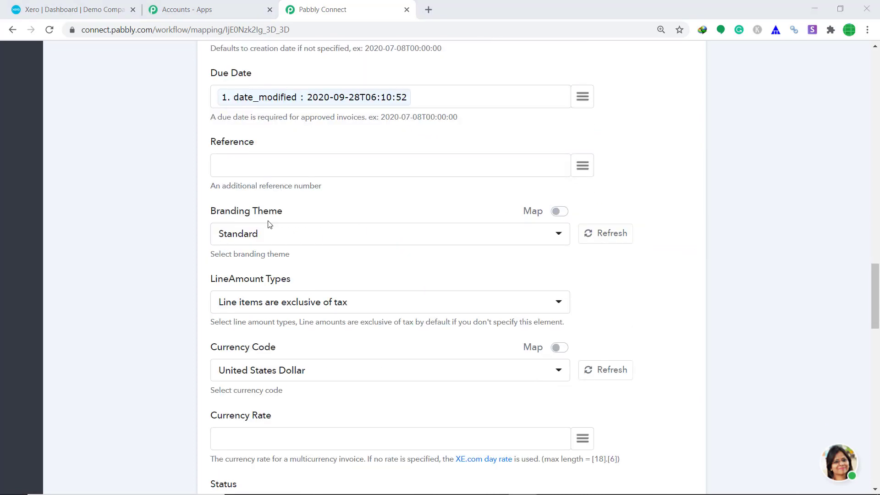
pyautogui.scroll(-1, 353, 219)
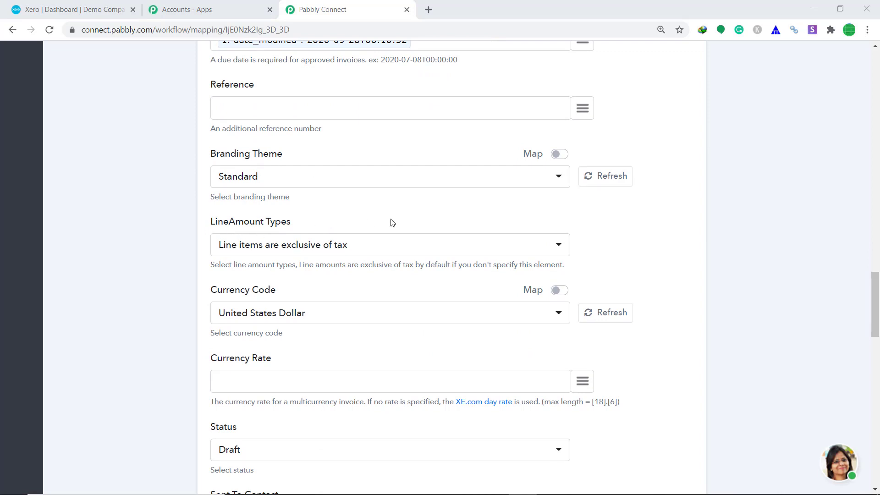
pyautogui.scroll(-1, 389, 222)
pyautogui.scroll(-1, 254, 233)
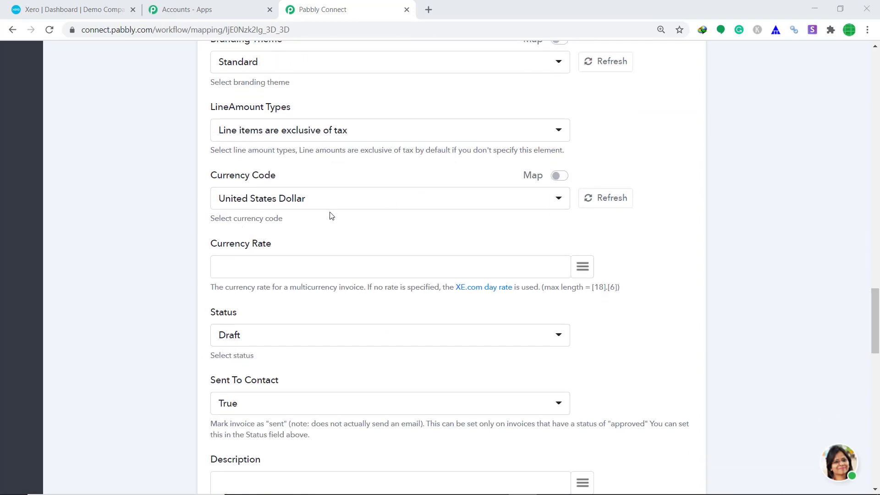
pyautogui.scroll(-3, 348, 219)
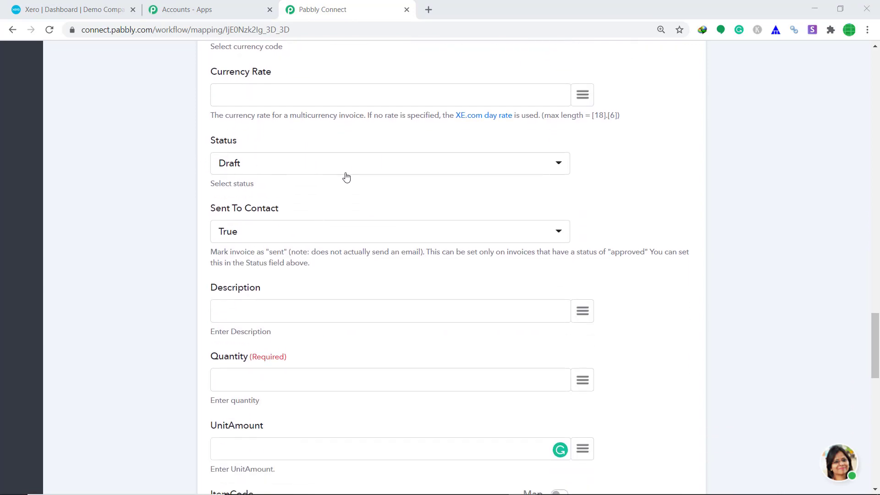
pyautogui.scroll(-1, 286, 180)
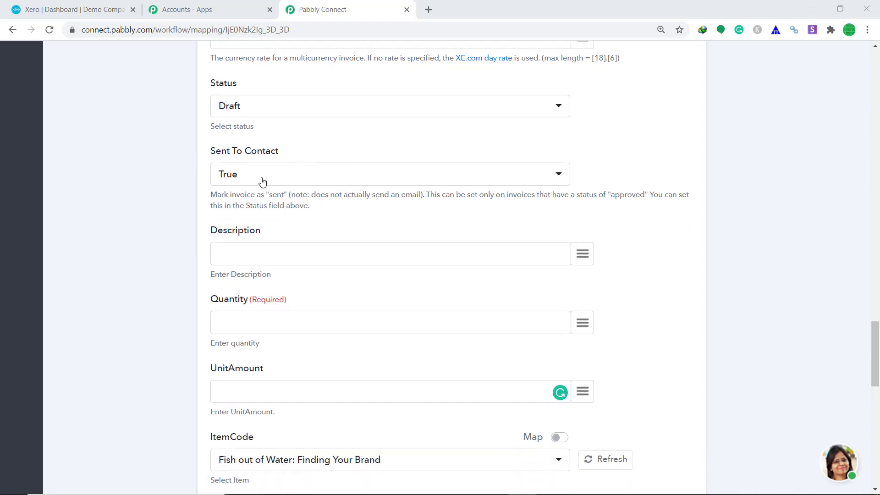
pyautogui.scroll(-3, 287, 198)
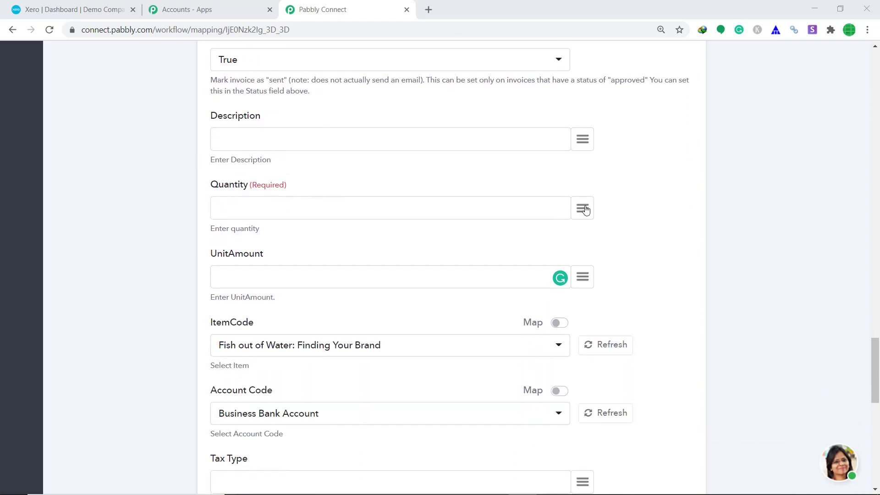
pyautogui.click(582, 209)
pyautogui.write('qu')
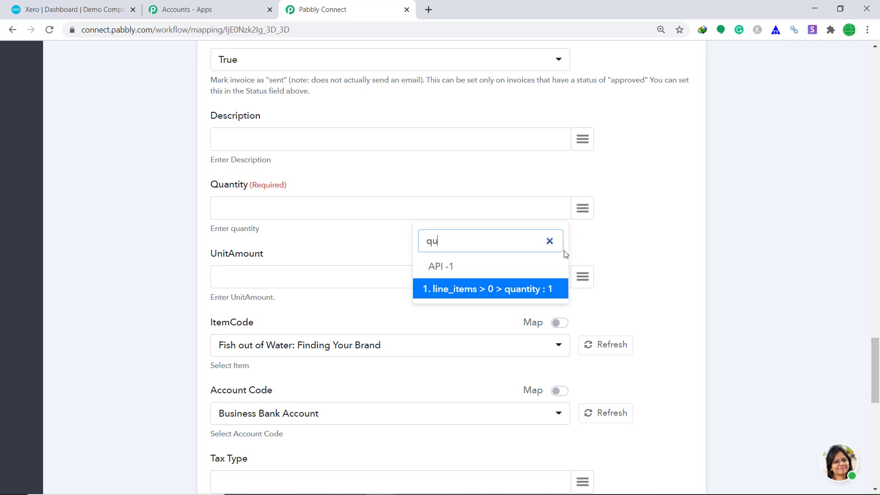
pyautogui.click(551, 290)
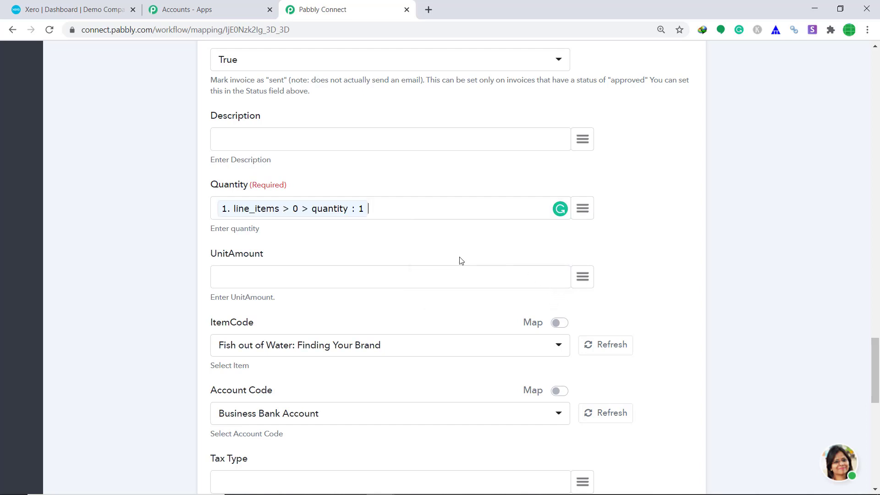
pyautogui.click(586, 279)
pyautogui.write('pr')
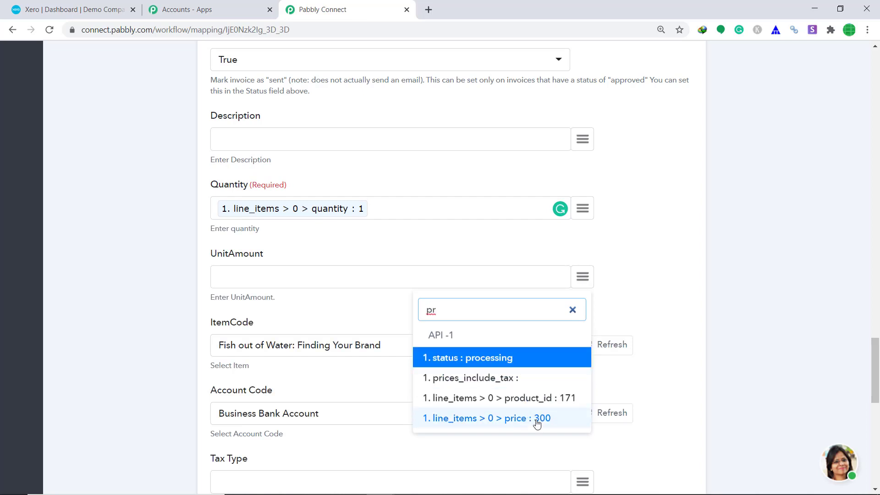
pyautogui.click(536, 424)
pyautogui.scroll(-2, 684, 250)
pyautogui.scroll(-6, 684, 250)
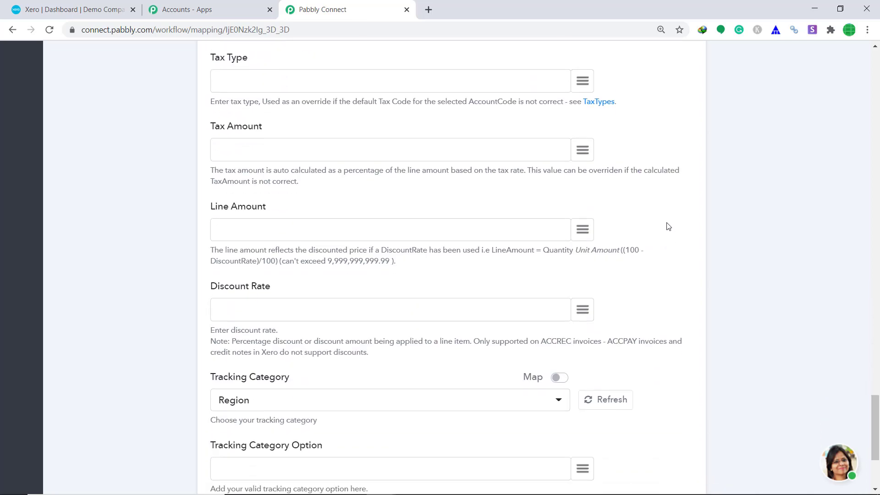
pyautogui.scroll(-4, 668, 224)
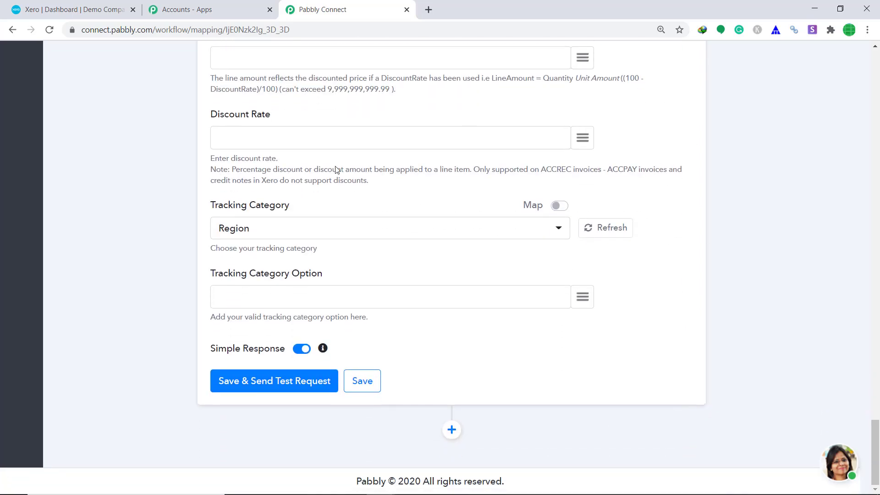
# Step: Run Save & Send Test Request on the Xero Create an Invoice action
pyautogui.click(320, 389)
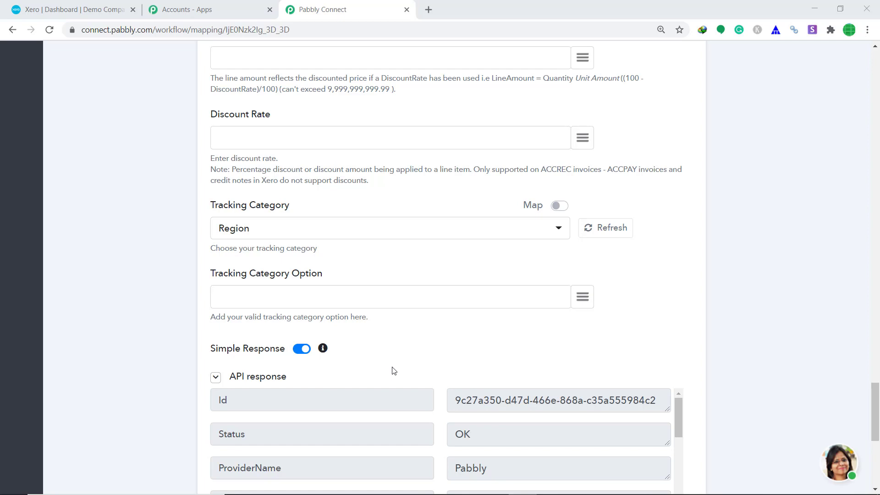
# Step: Open draft invoice INV-0041 for 300.00 from Xero's Business > Invoices list, then return to Pabbly
pyautogui.click(51, 3)
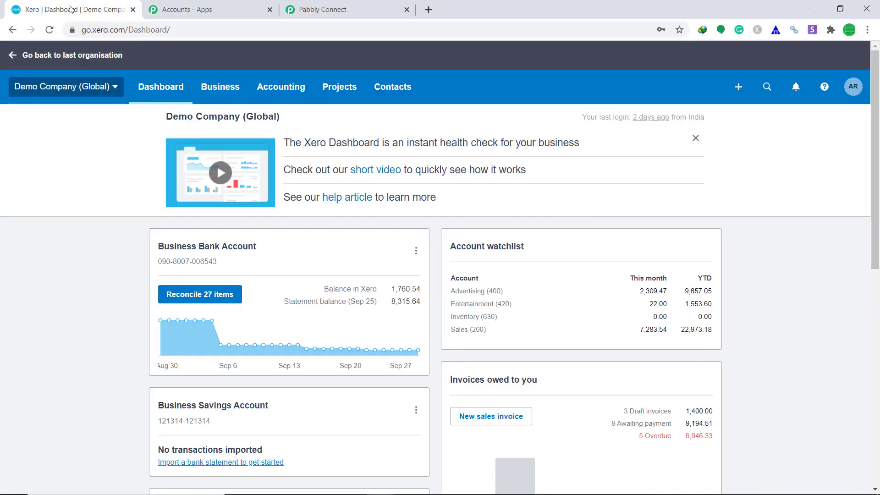
pyautogui.click(228, 93)
pyautogui.click(230, 189)
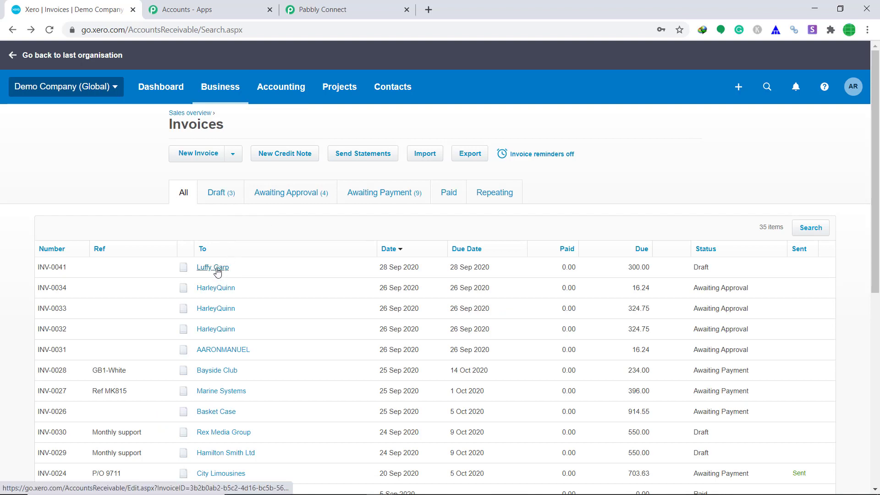
pyautogui.click(217, 271)
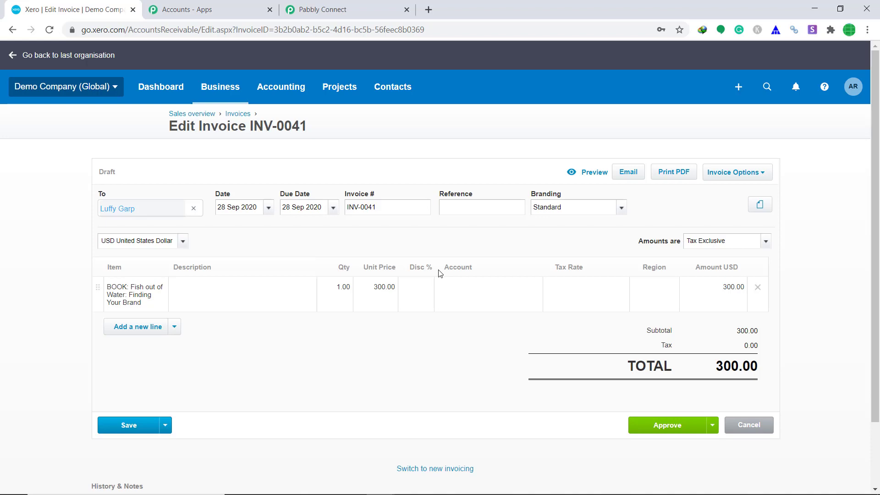
pyautogui.click(364, 6)
# Step: Save the Xero Create an Invoice action, confirm, and collapse its card
pyautogui.scroll(-5, 770, 311)
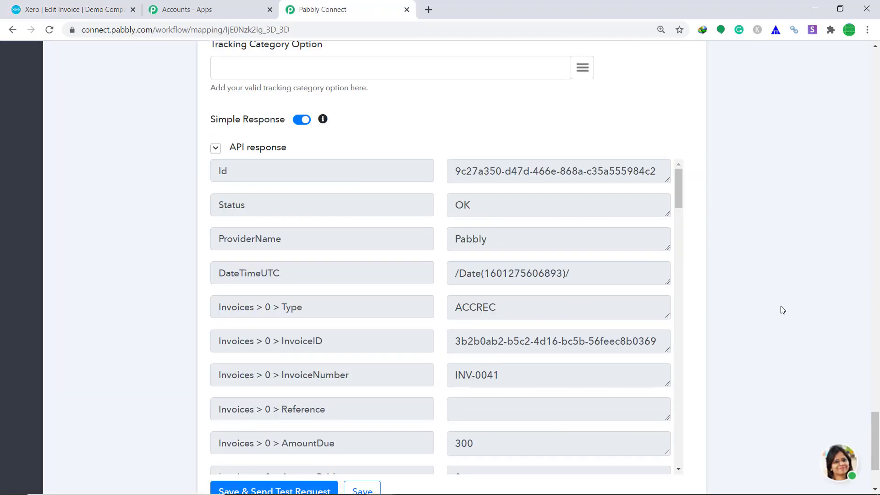
pyautogui.scroll(-3, 875, 428)
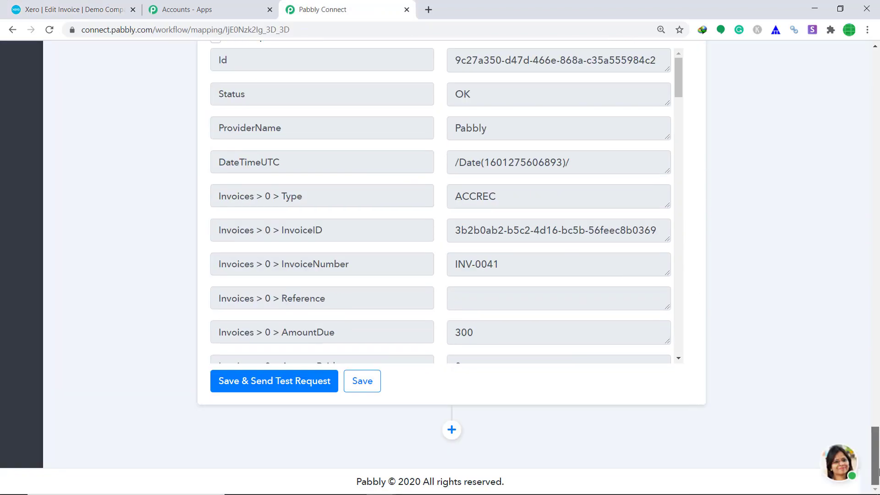
pyautogui.click(363, 385)
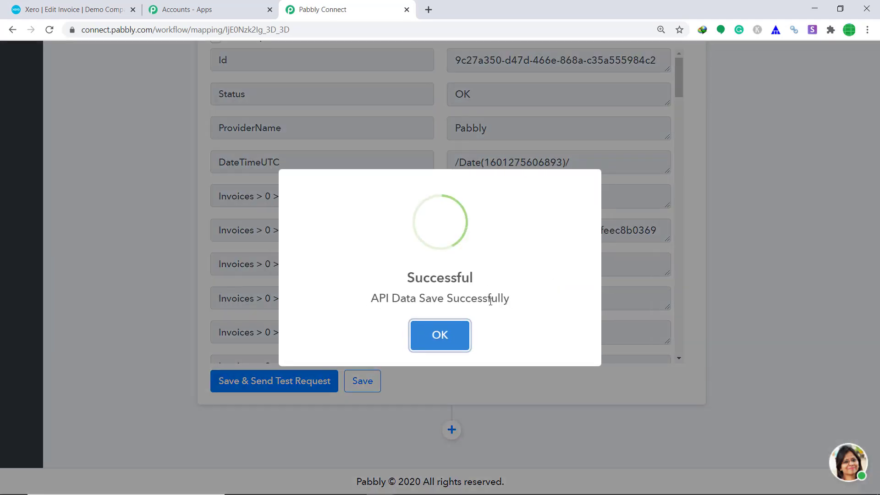
pyautogui.click(450, 339)
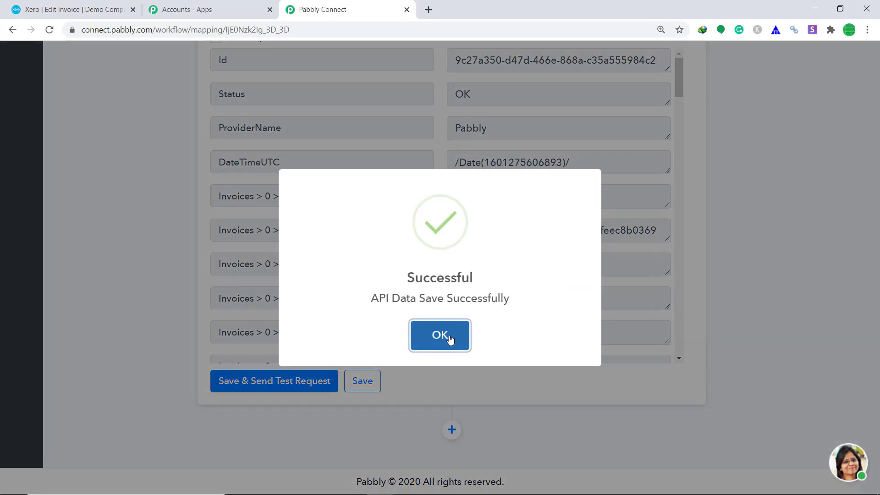
pyautogui.moveTo(876, 430); pyautogui.dragTo(876, 165)
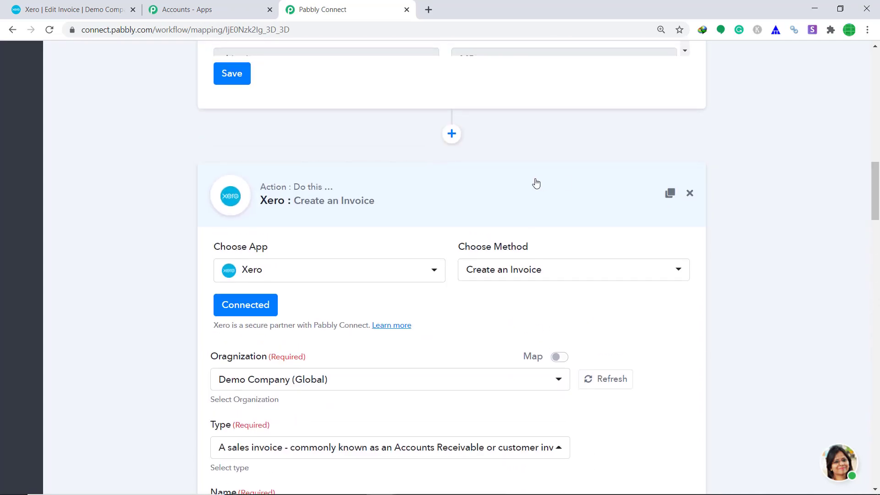
pyautogui.click(534, 190)
# Step: Save the WooCommerce New Order trigger, confirm, and collapse its card
pyautogui.click(232, 255)
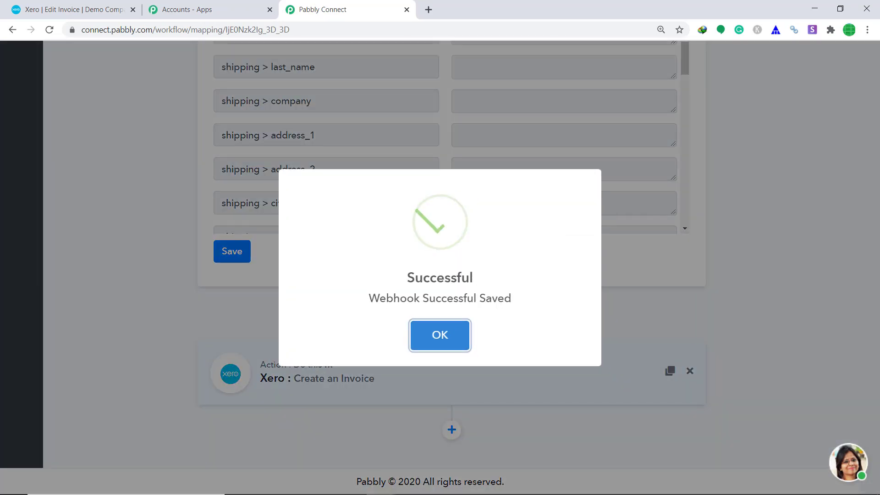
pyautogui.click(458, 338)
pyautogui.moveTo(876, 385); pyautogui.dragTo(877, 147)
pyautogui.click(451, 123)
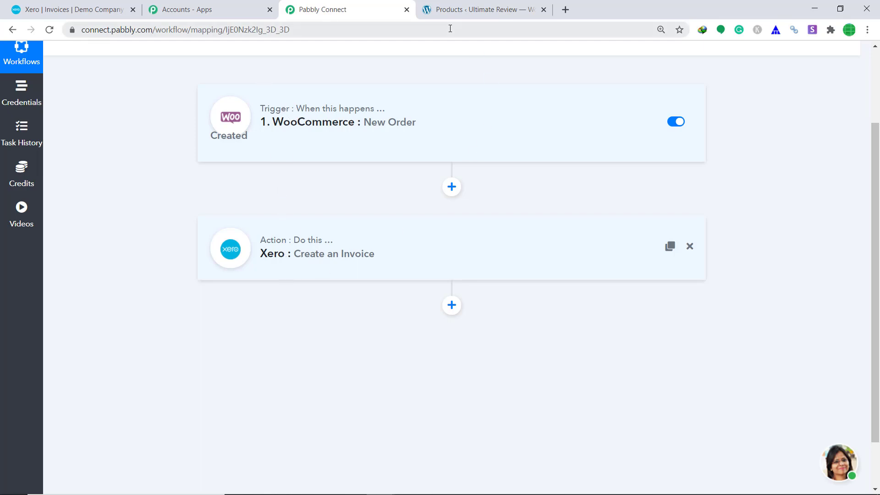
# Step: Open the $15.00 Swiss Watch product page from the WordPress Products list
pyautogui.click(467, 11)
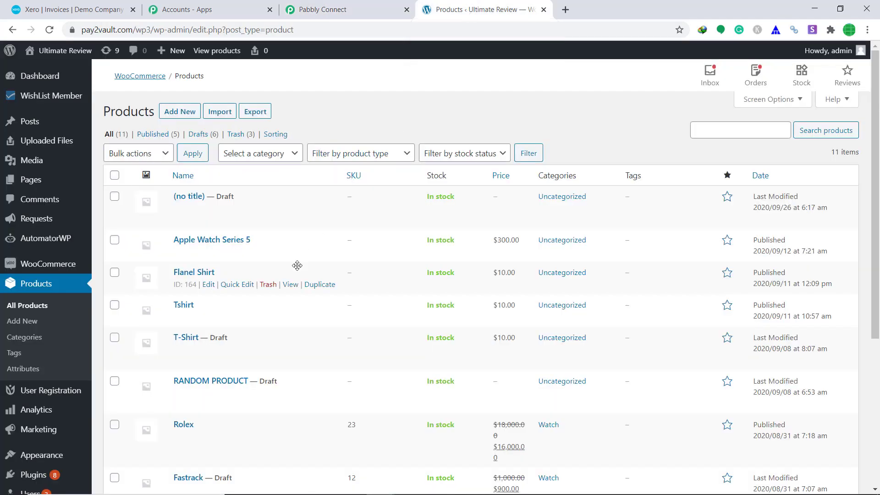
pyautogui.scroll(-3, 308, 245)
pyautogui.scroll(-2, 312, 251)
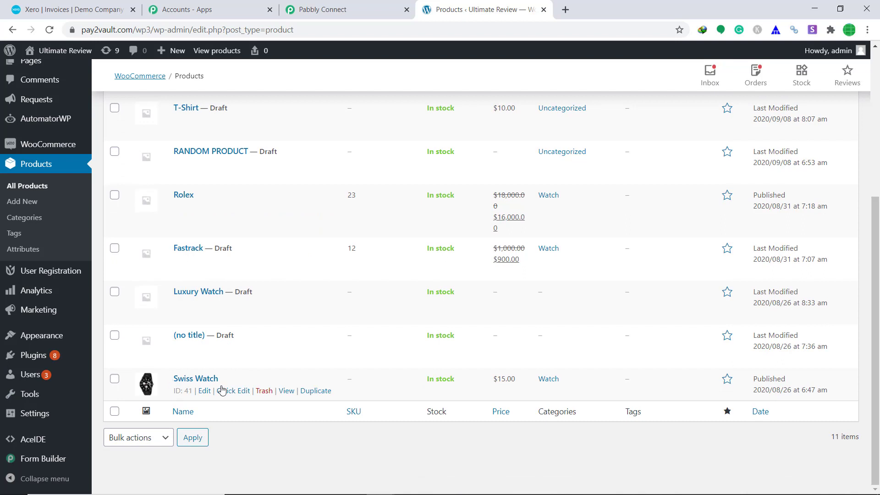
pyautogui.click(286, 390)
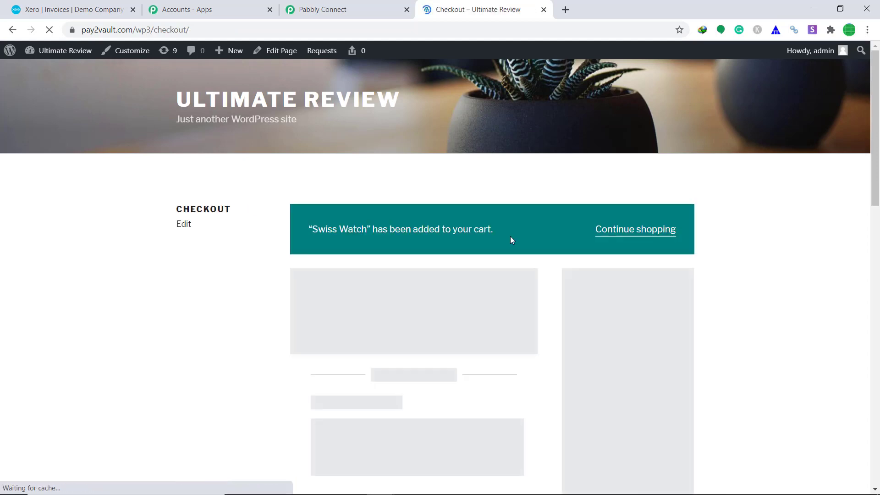
# Step: Place the Swiss Watch order at checkout with cash on delivery
pyautogui.scroll(-1, 500, 231)
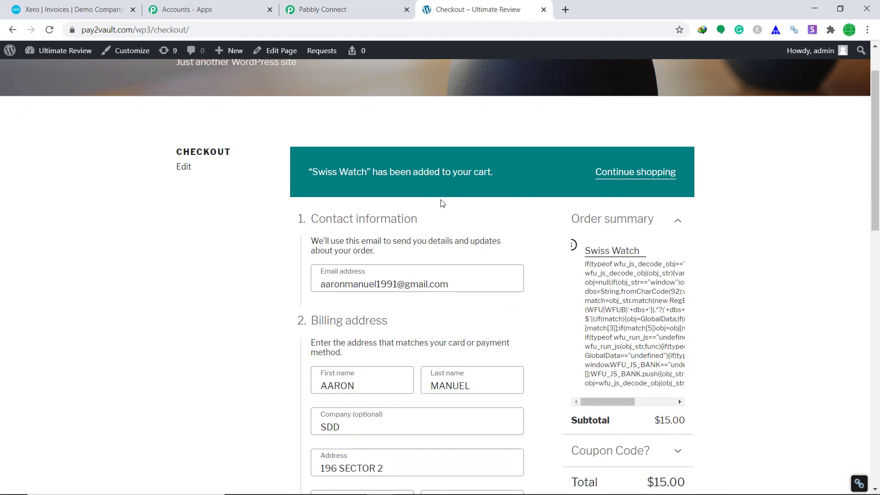
pyautogui.scroll(-1, 454, 232)
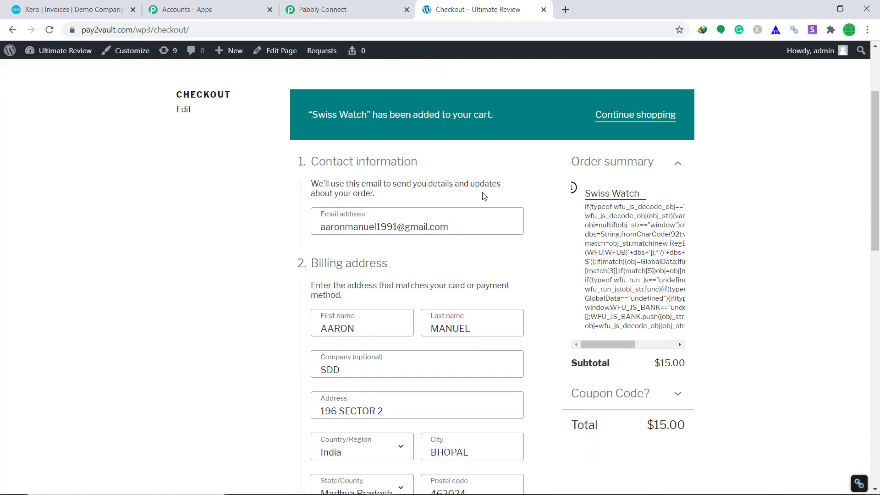
pyautogui.scroll(-1, 462, 185)
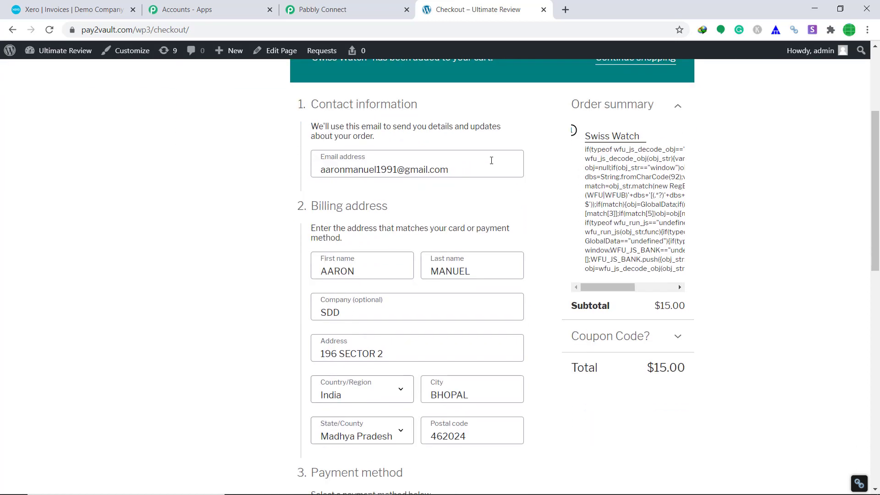
pyautogui.scroll(-1, 493, 190)
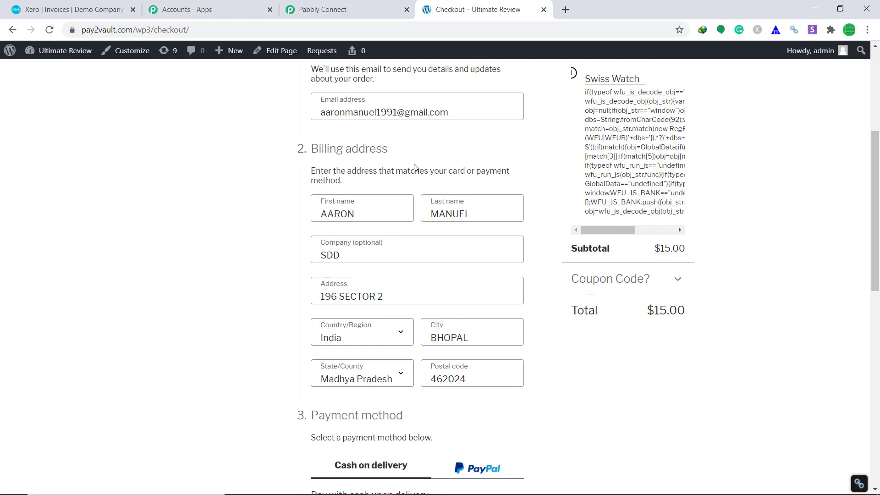
pyautogui.scroll(-1, 414, 168)
pyautogui.scroll(-1, 493, 169)
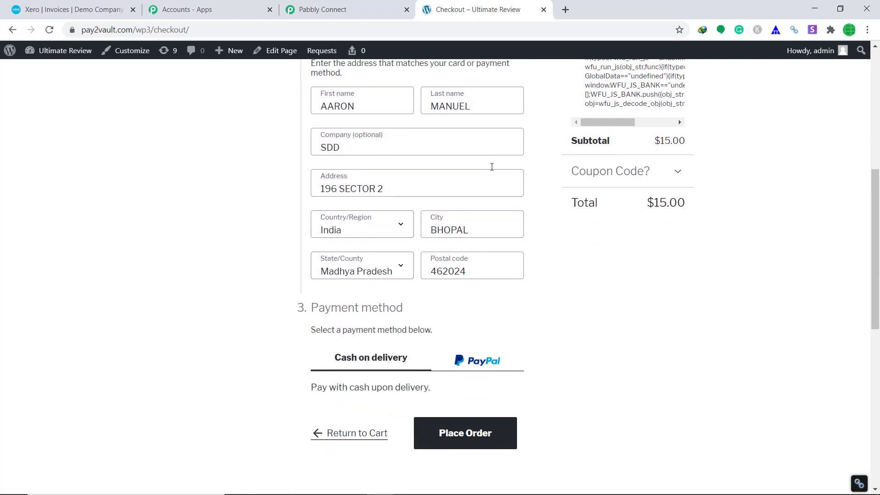
pyautogui.scroll(-1, 373, 169)
pyautogui.scroll(-2, 521, 176)
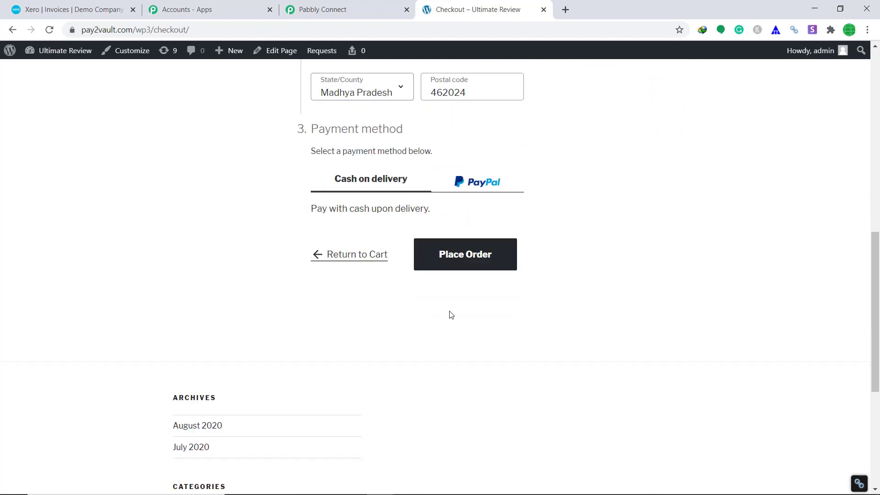
pyautogui.click(493, 255)
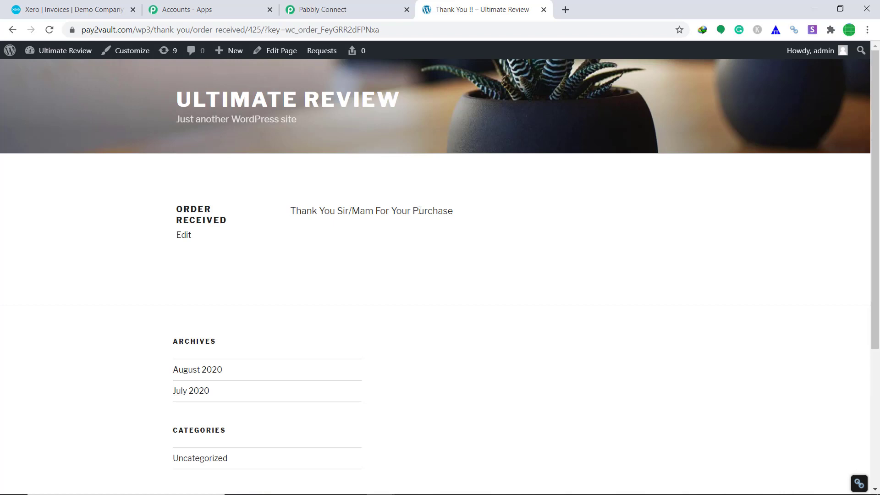
# Step: Refresh Xero's Business > Invoices list and open the new 15.00 draft invoice INV-0044
pyautogui.click(73, 9)
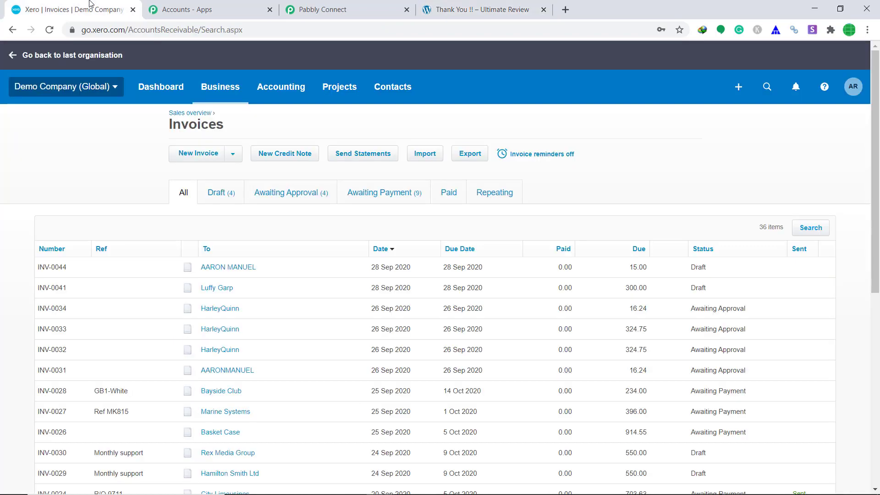
pyautogui.click(222, 88)
pyautogui.click(231, 179)
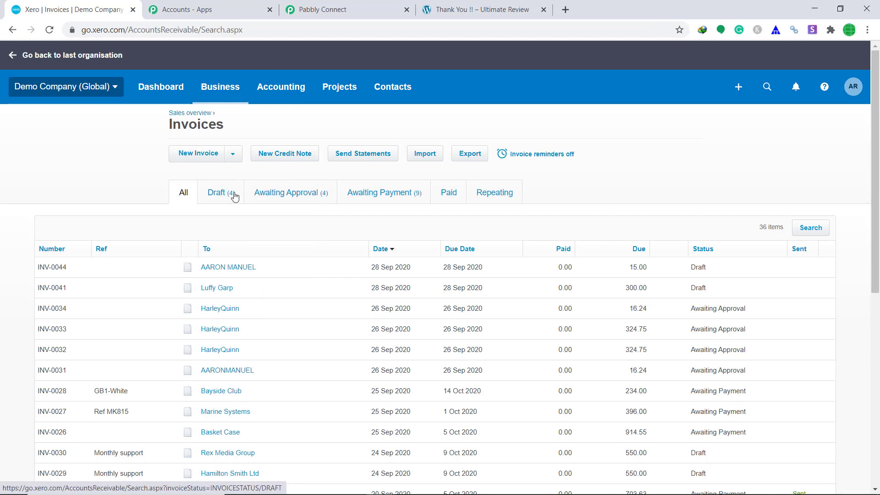
pyautogui.click(206, 268)
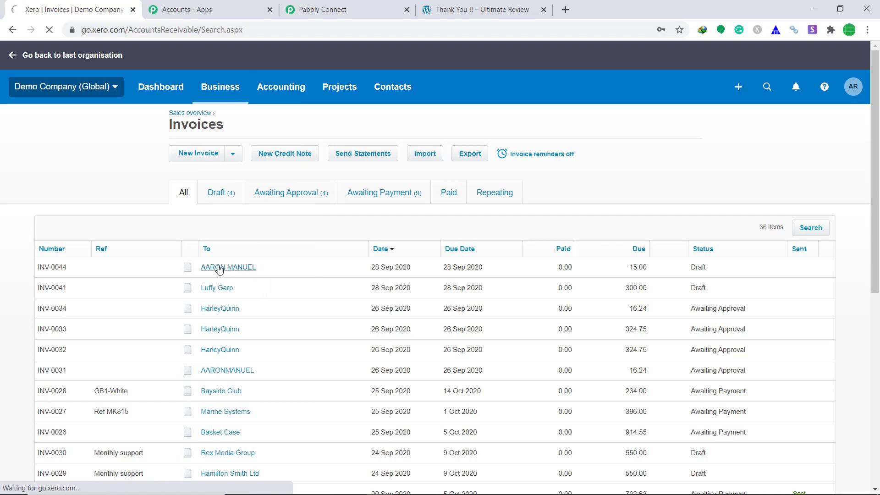